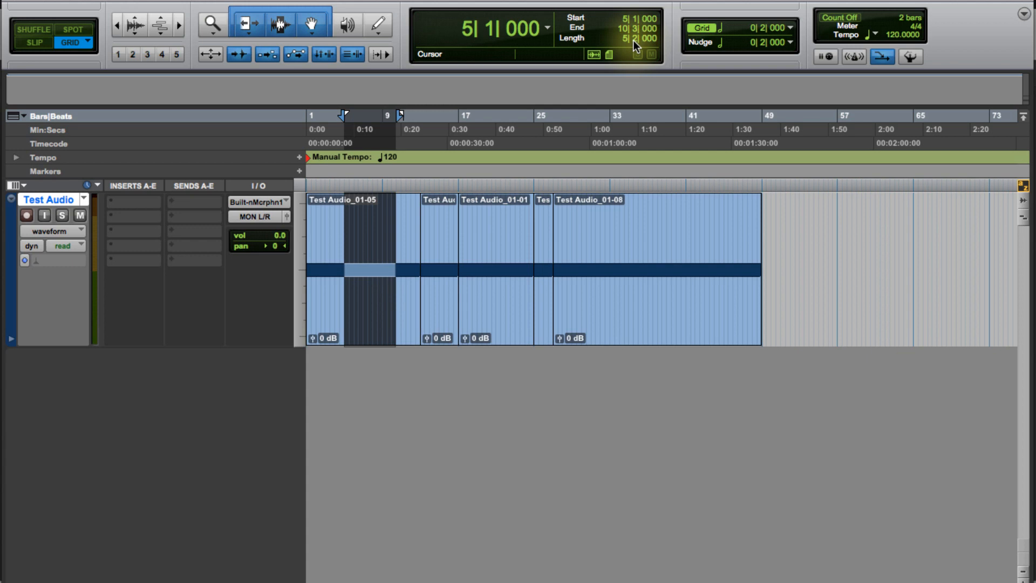
Step: Select the first bar of the Test Audio clip, from bar 1 to bar 2
key(ctrl+bracketright)
key(ctrl+bracketright)
key(ctrl+bracketright)
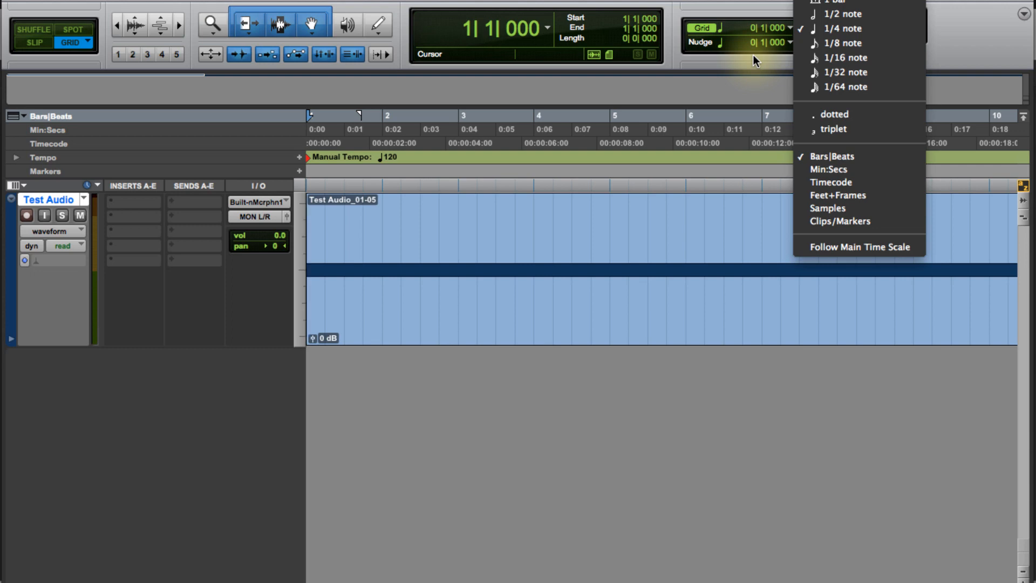
click(752, 54)
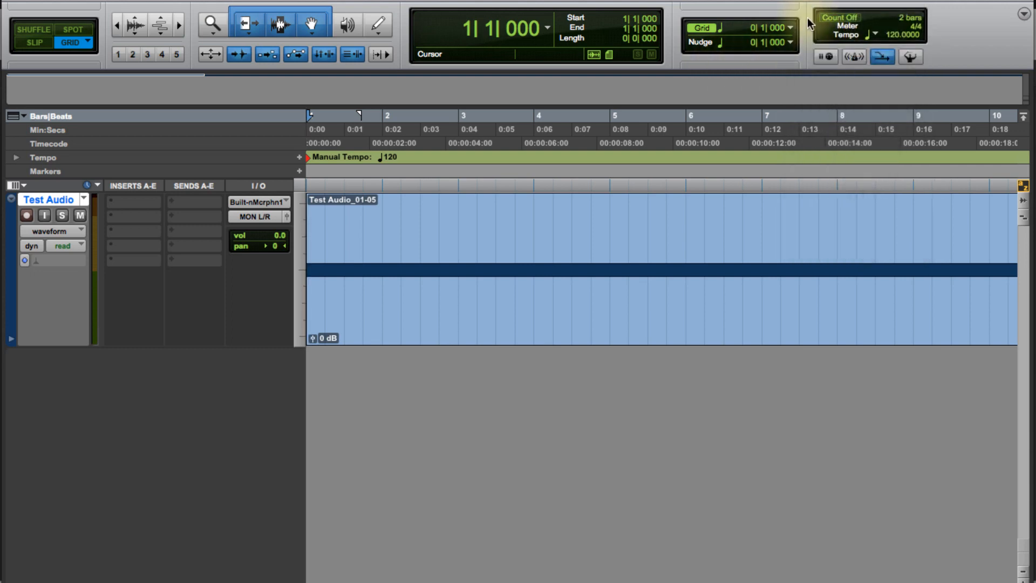
click(791, 28)
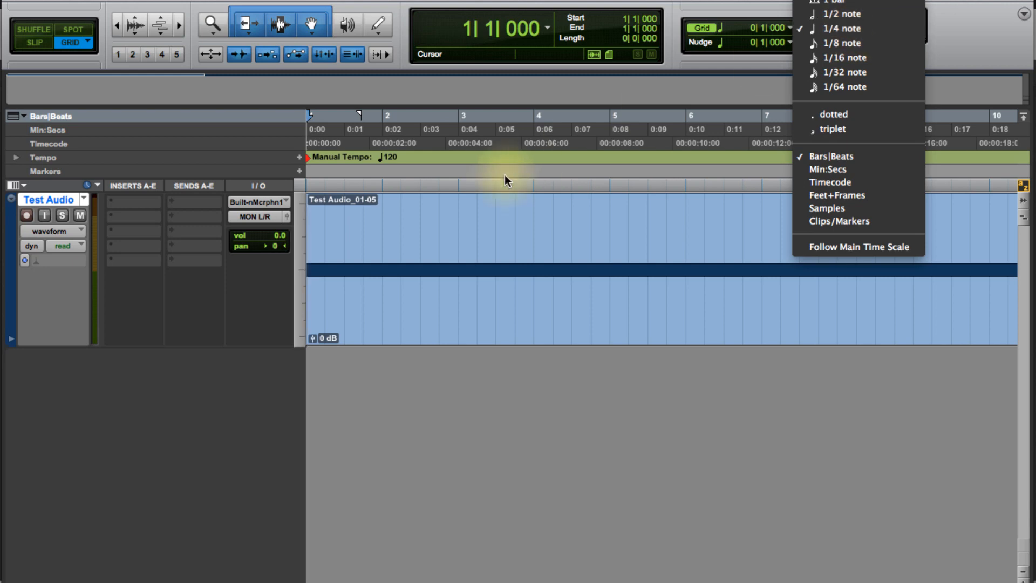
click(383, 212)
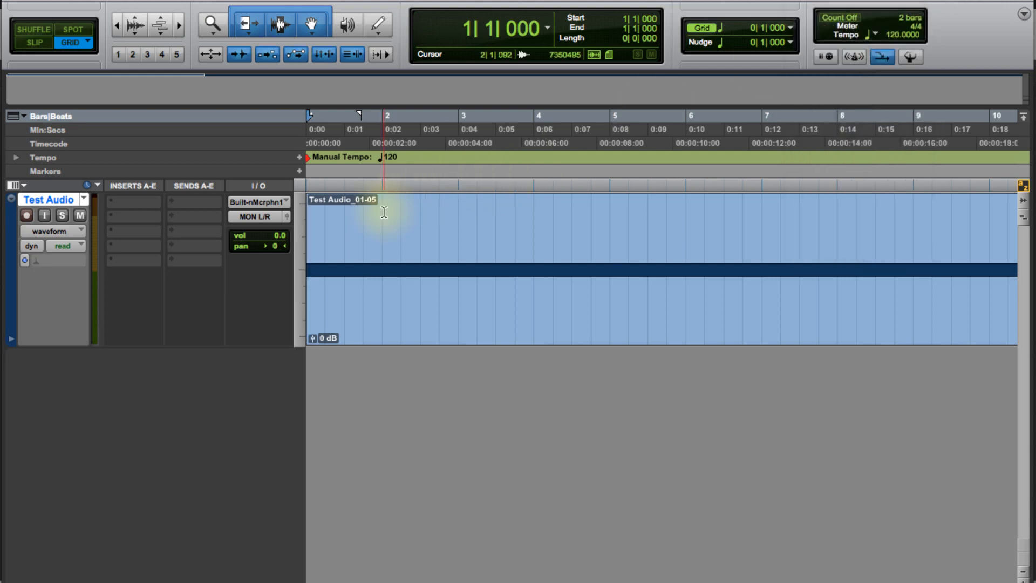
drag(382, 210, 309, 220)
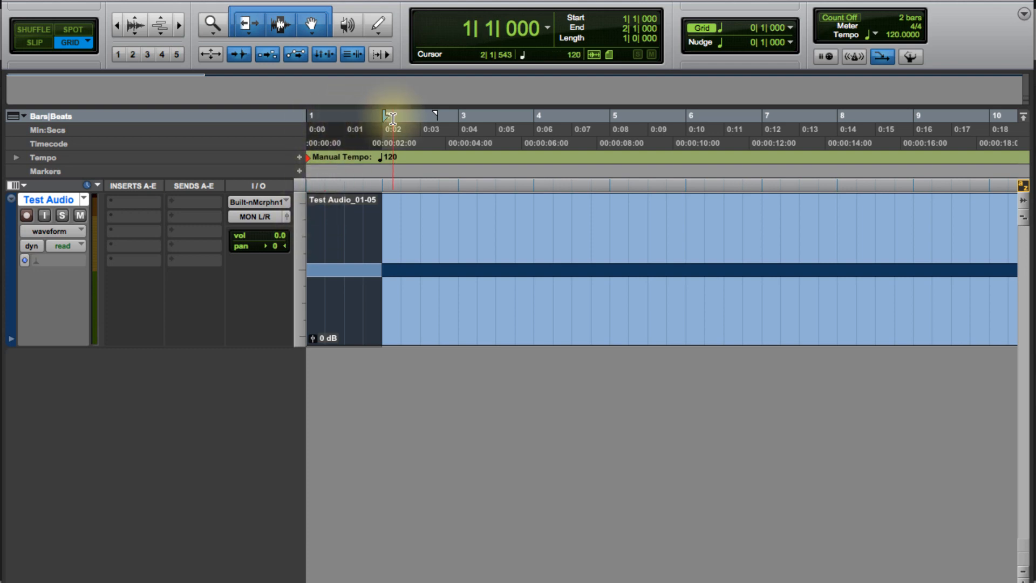
Step: Set the grid value to 1/16 note
click(791, 27)
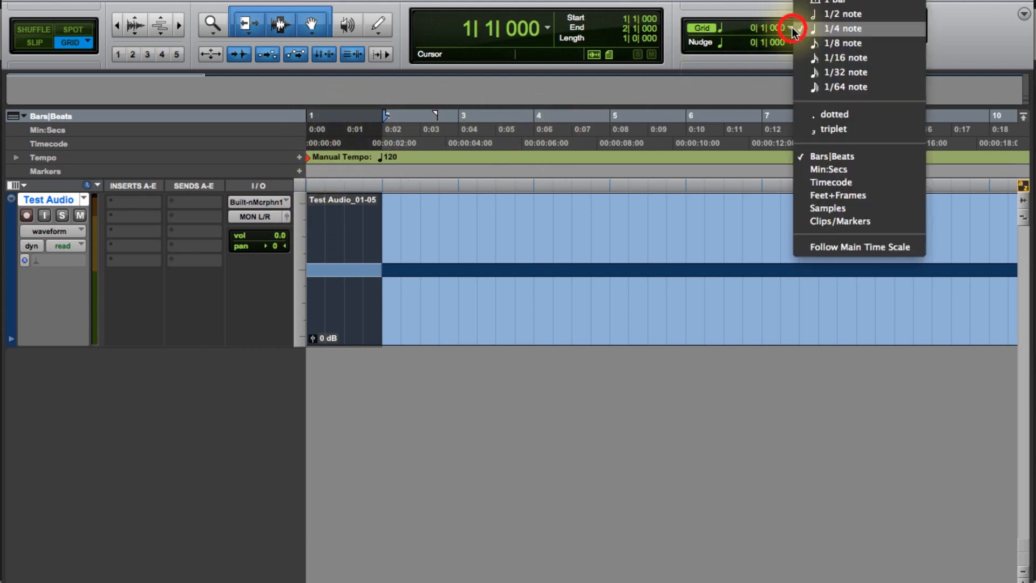
click(821, 44)
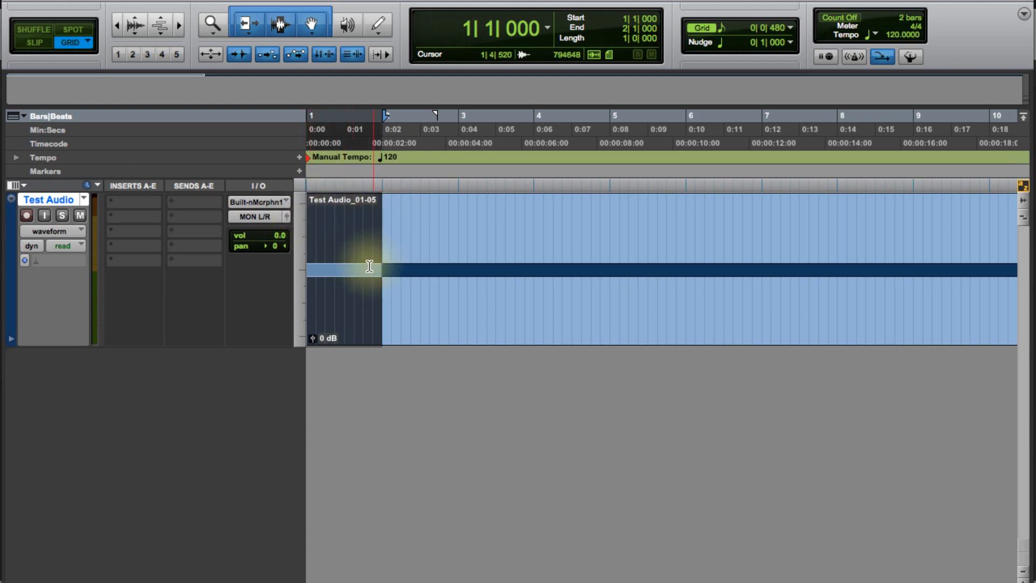
click(791, 25)
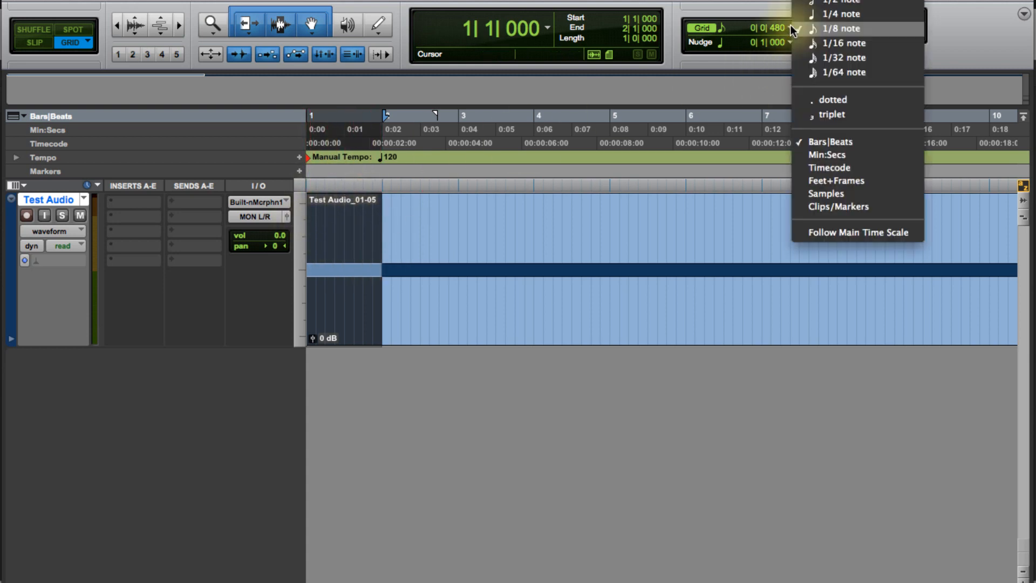
click(800, 45)
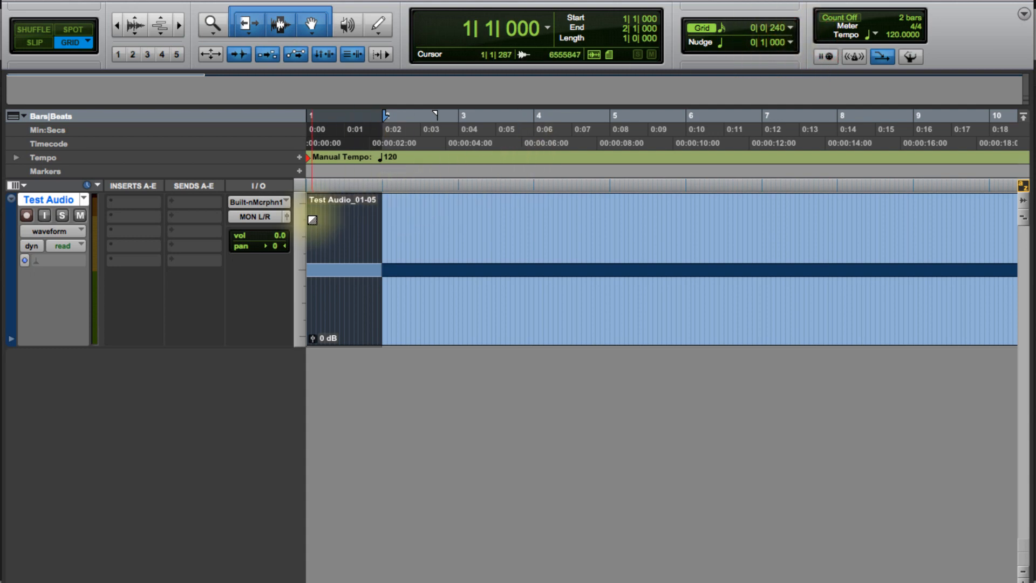
Step: Select the whole Test Audio_01-05 clip
key(t)
key(t)
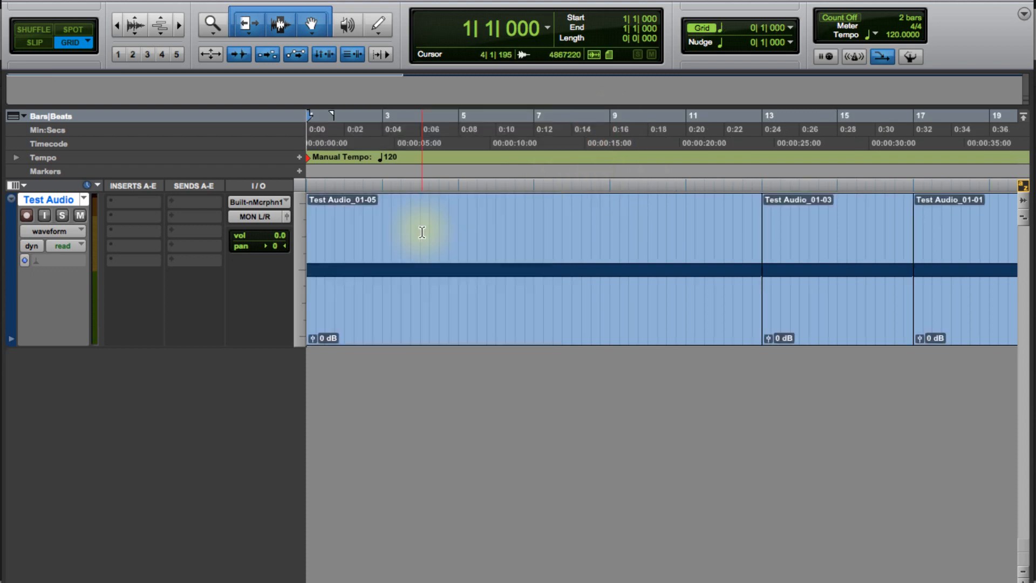
double_click(422, 232)
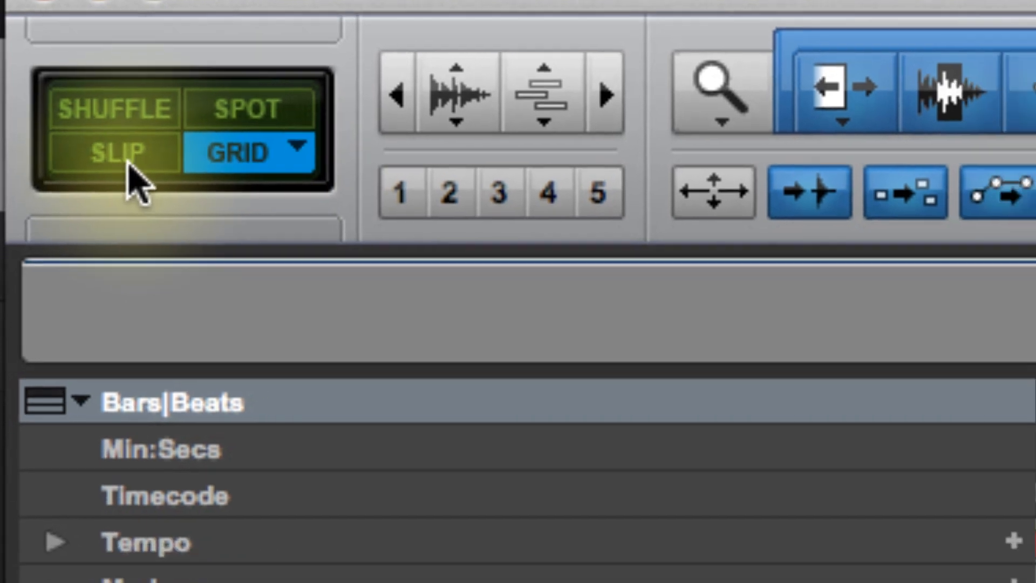
Step: Switch between Slip, Spot and Shuffle edit modes, ending back in Grid mode
click(127, 165)
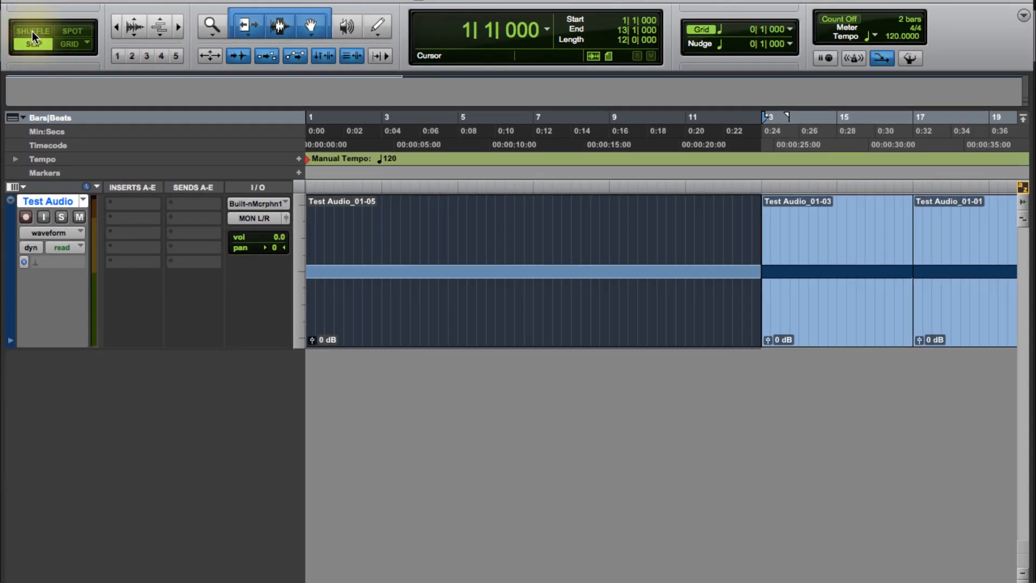
click(78, 30)
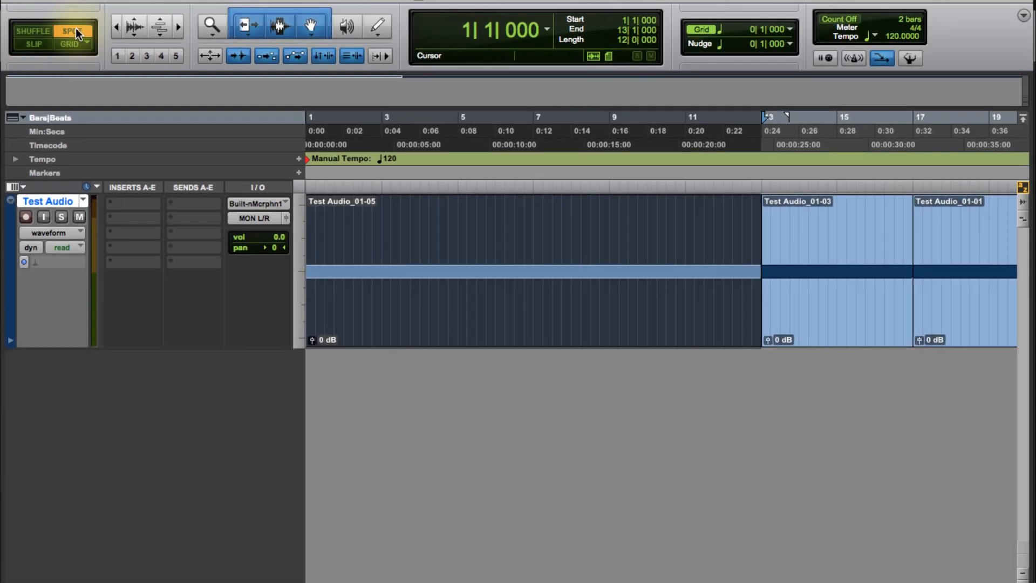
click(41, 43)
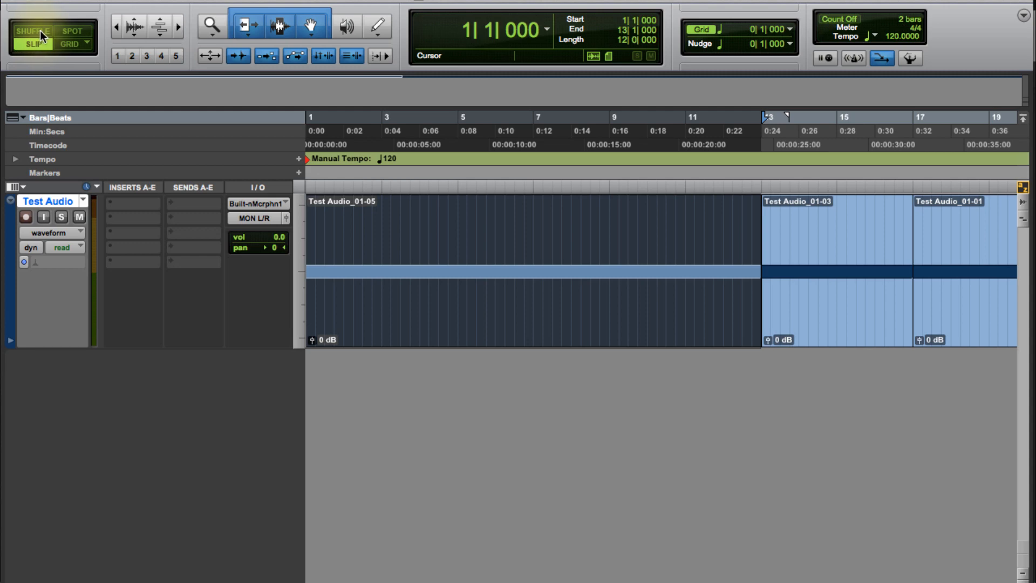
click(69, 44)
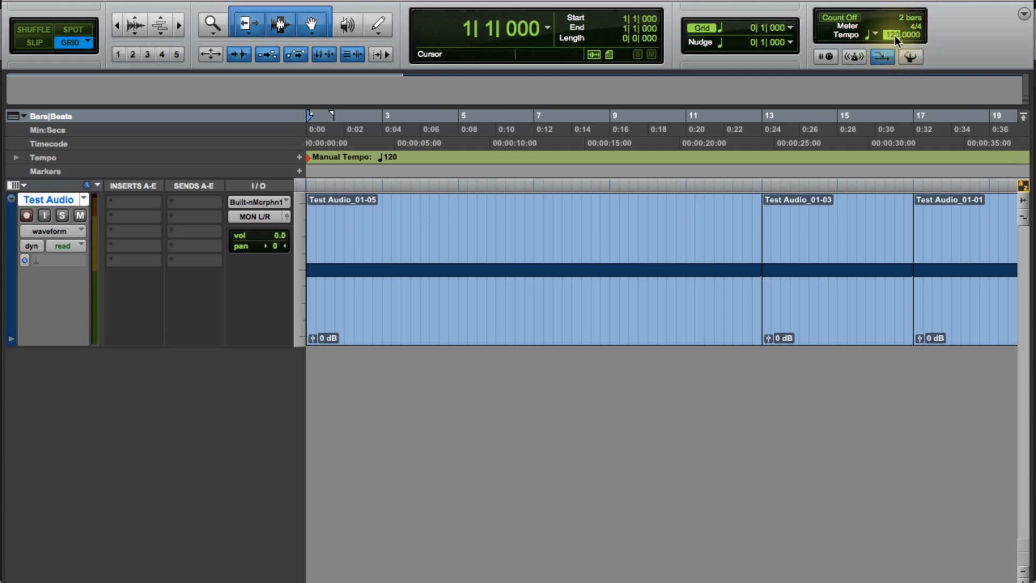
Step: Open the meter change dialog for the 4/4 meter and cancel it
click(916, 27)
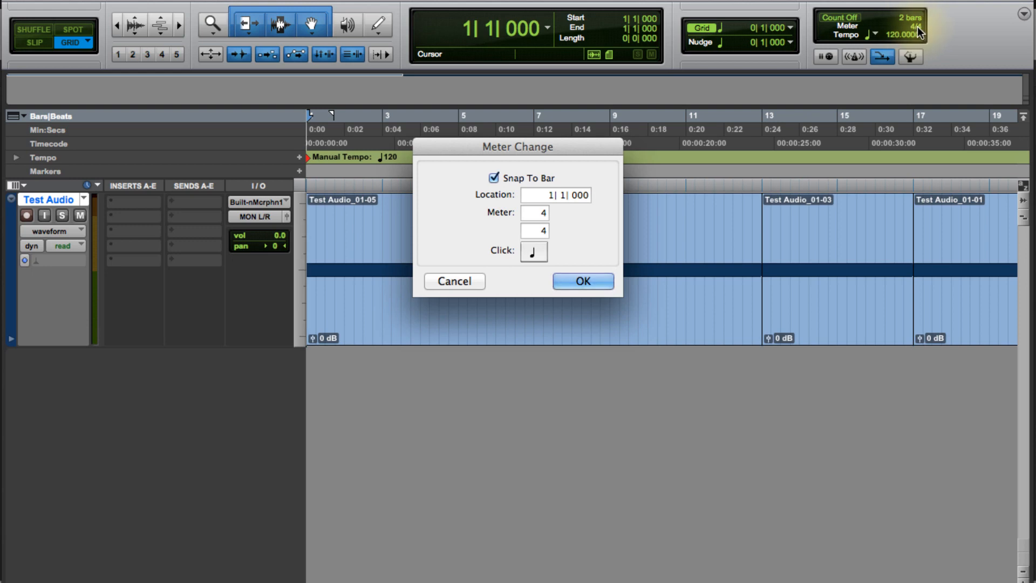
click(466, 279)
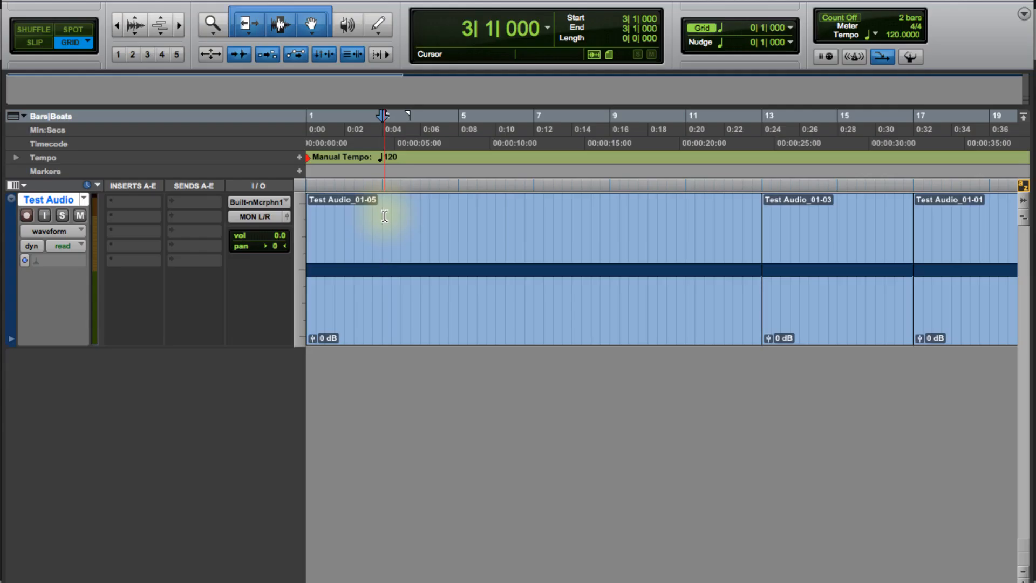
Step: Zoom the timeline in and out around the edit cursor to view the clips at different scales
key(r)
key(t)
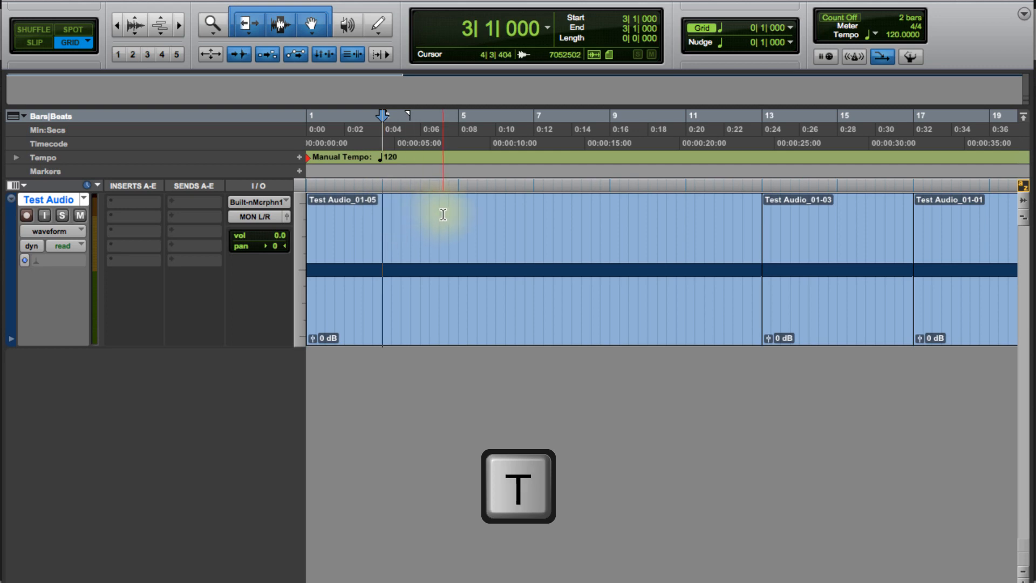
key(r)
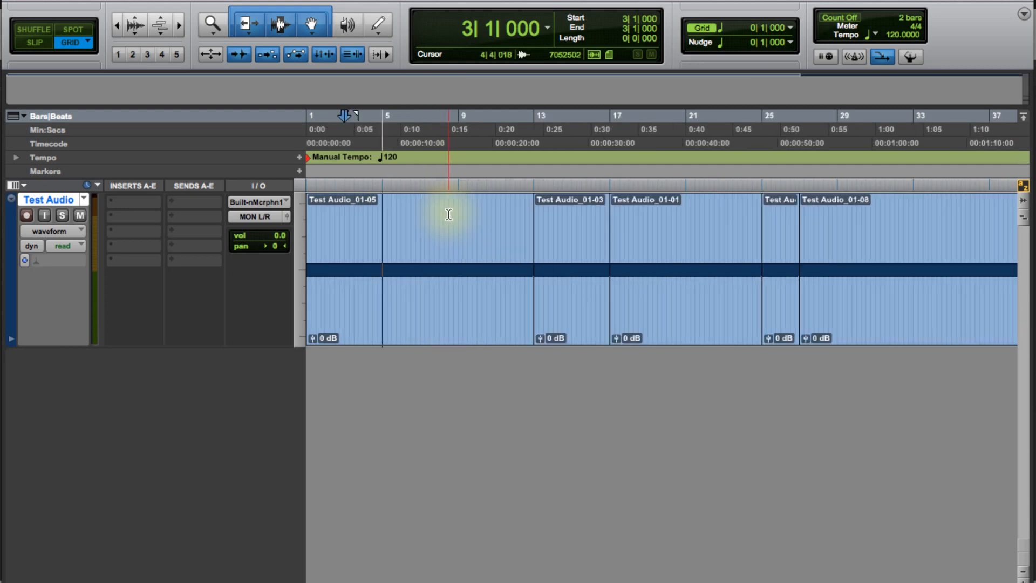
key(r)
key(t)
click(458, 211)
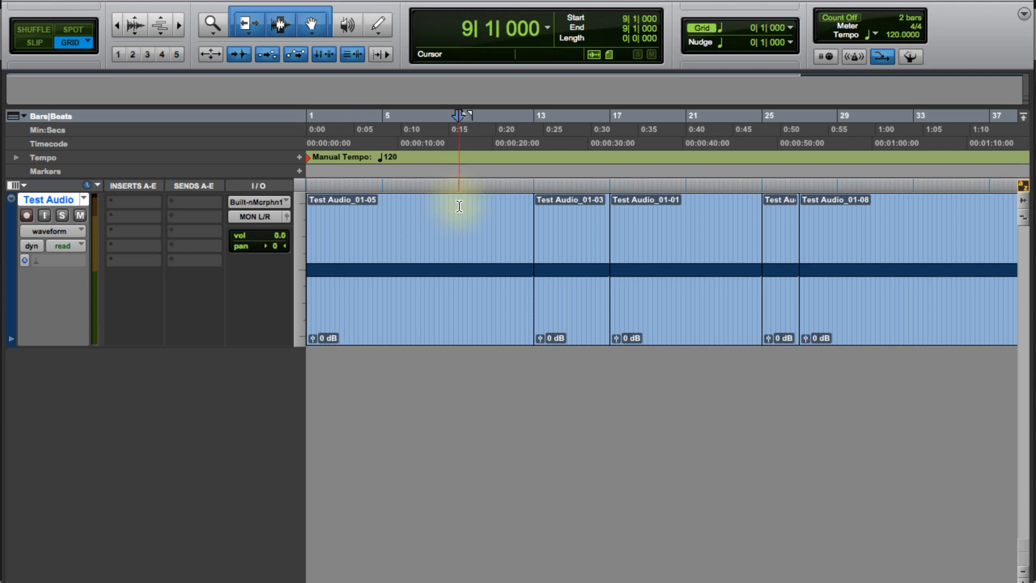
key(r)
key(t)
scroll(483, 215, down, 1)
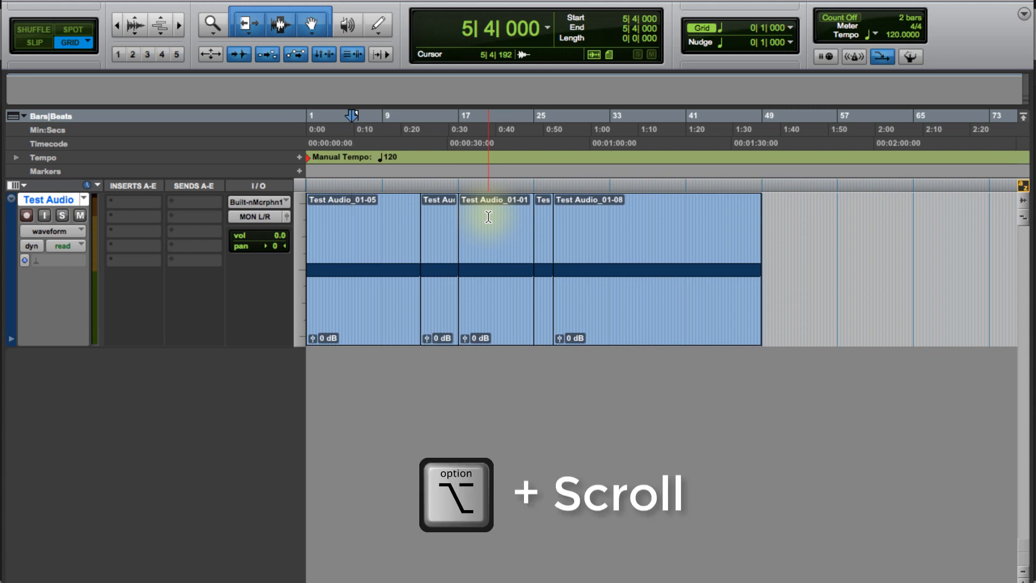
scroll(488, 216, up, 2)
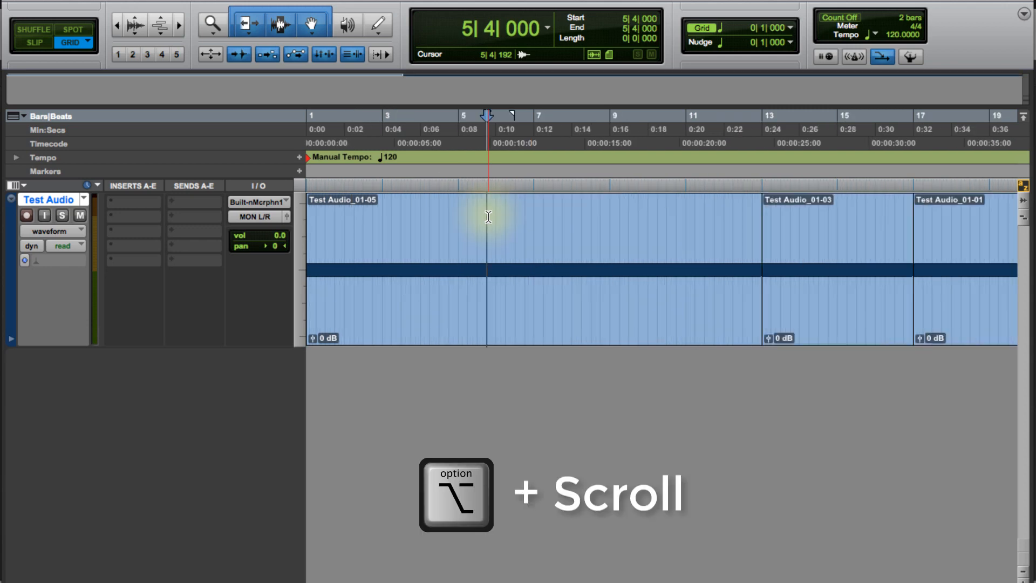
scroll(488, 217, down, 2)
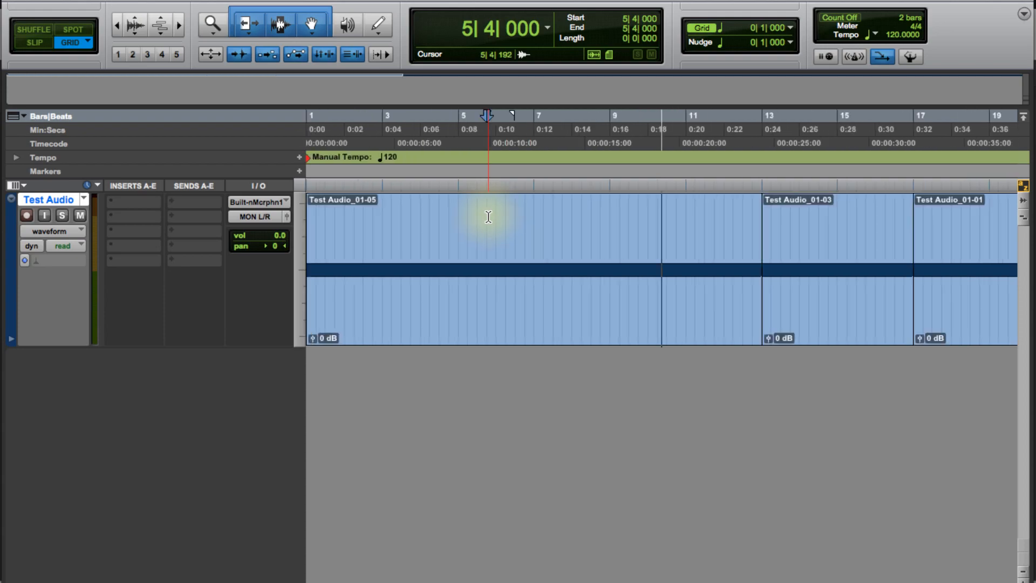
scroll(489, 217, up, 1)
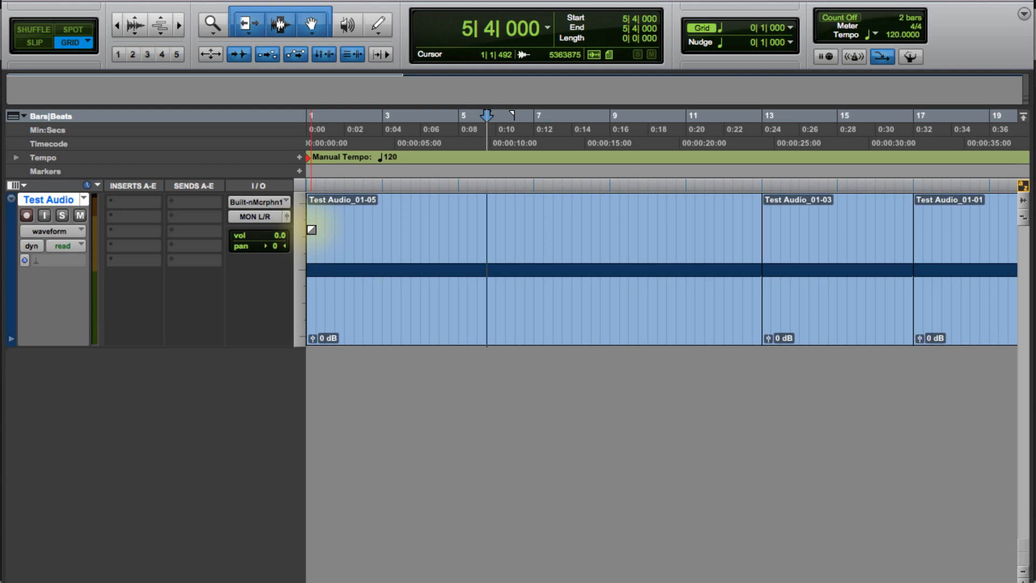
key(Return)
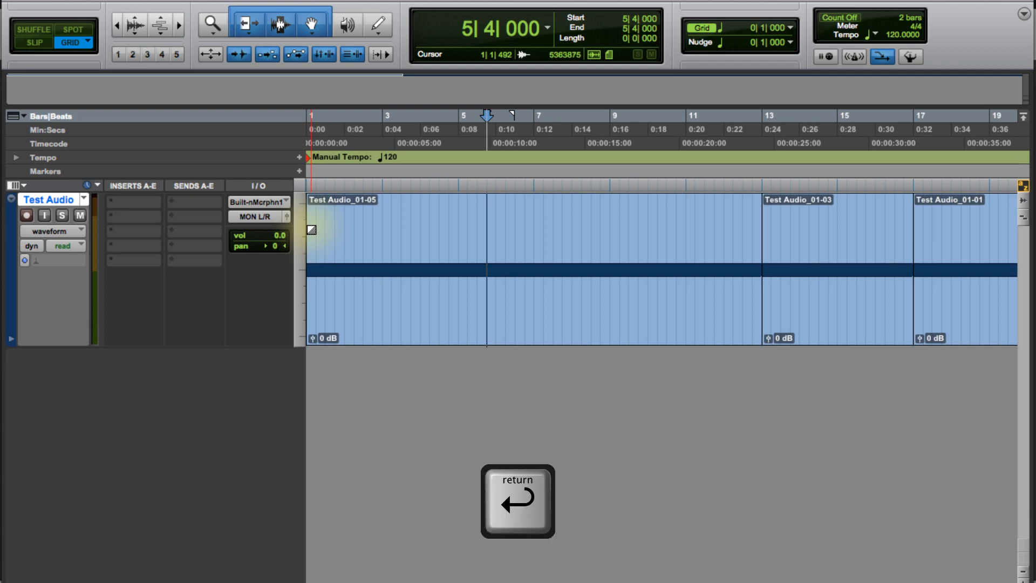
key(Return)
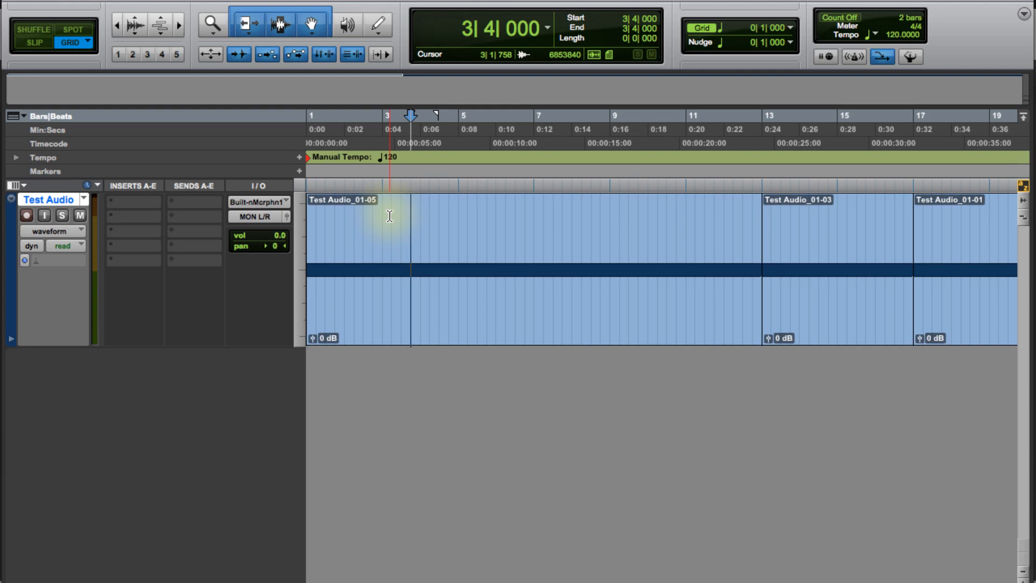
Step: Enlarge and shrink the waveform height on the Test Audio track
key(alt+super+bracketright)
key(alt+super+bracketright)
key(alt+super+bracketright)
key(alt+super+bracketright)
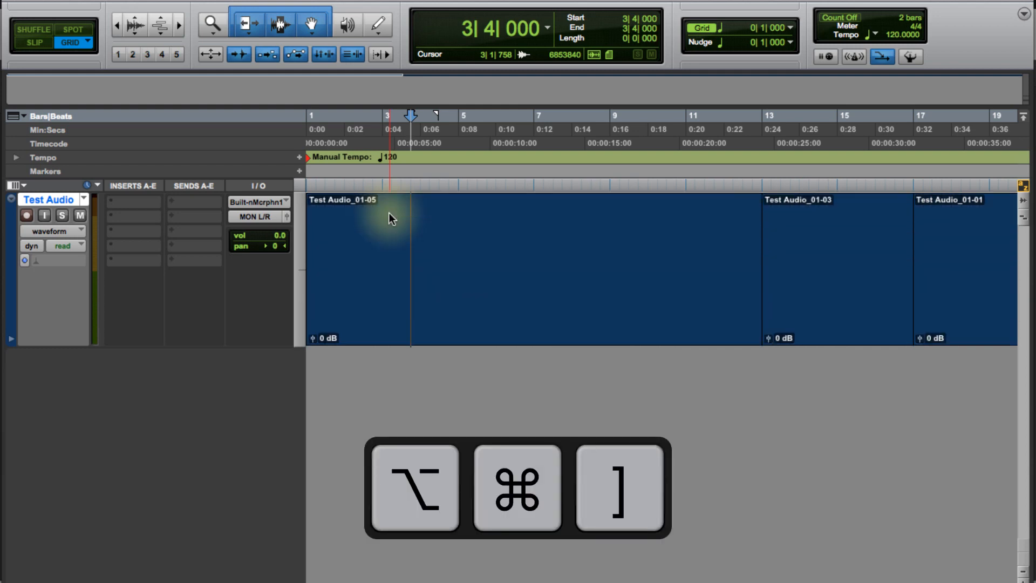
key(alt+super+bracketleft)
key(alt+super+bracketleft)
key(alt+super+bracketleft)
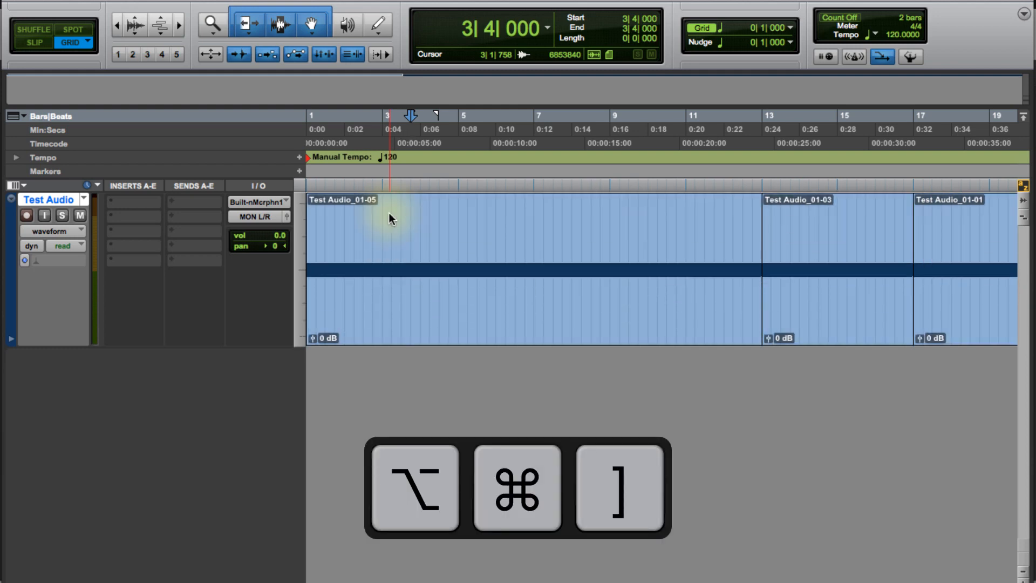
key(alt+super+bracketright)
key(alt+super+bracketright)
key(alt+super+bracketright)
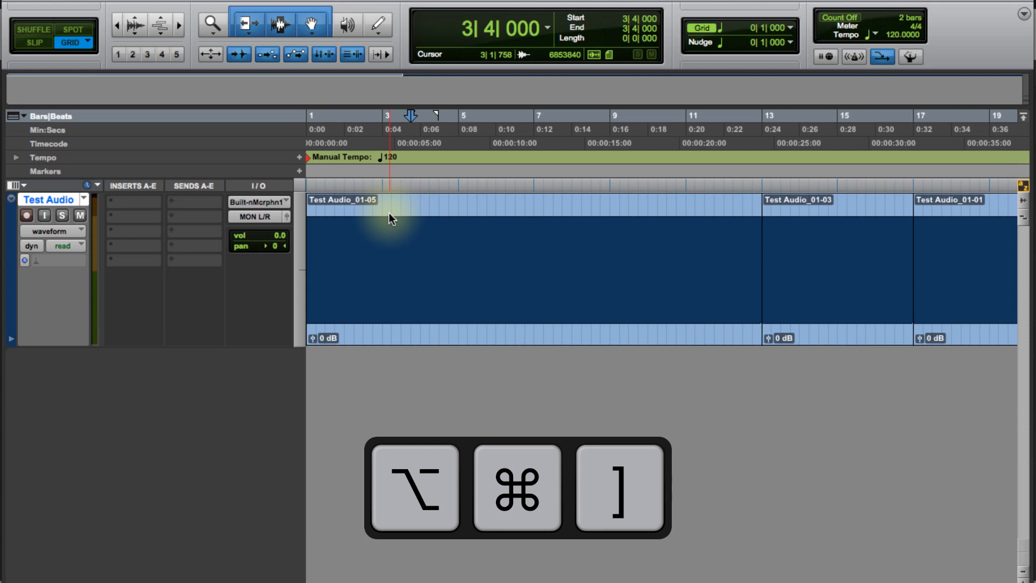
key(alt+super+bracketleft)
key(alt+super+bracketleft)
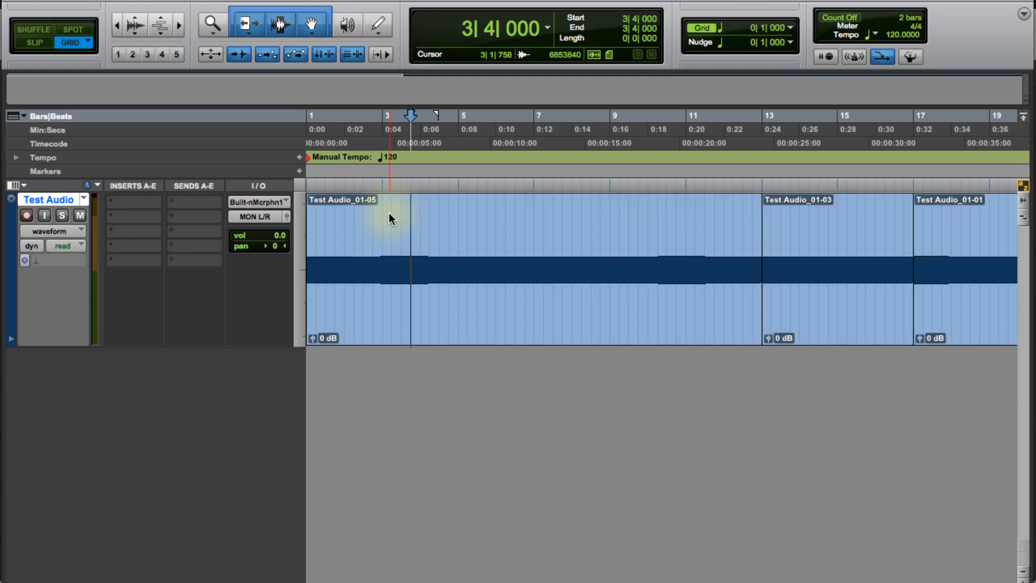
key(super+alt+bracketright)
key(super+alt+bracketright)
key(super+bracketleft)
click(384, 224)
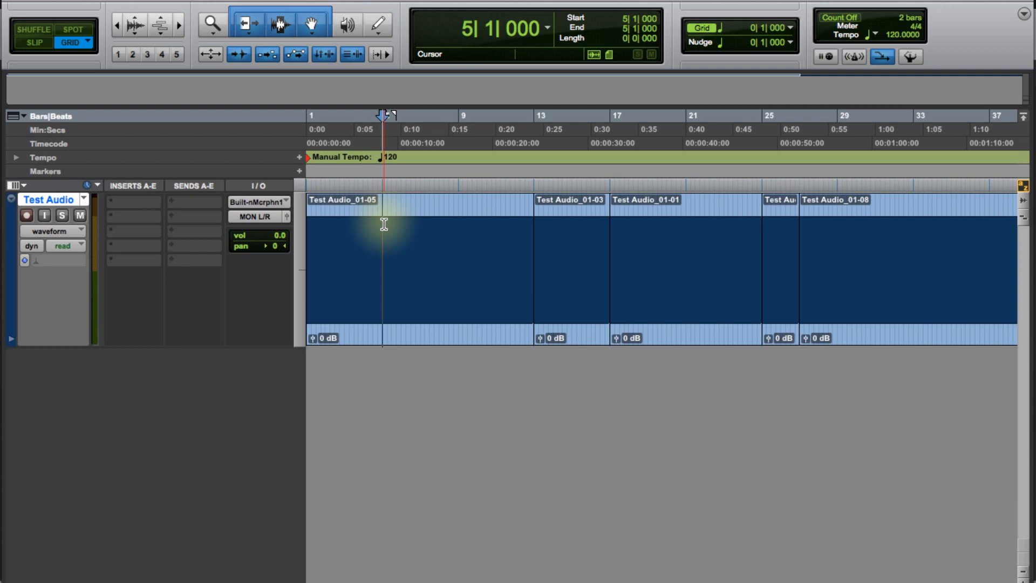
Step: Nudge the selected clip forward and back in quarter-note steps so it starts at bar 1 beat 2
key(ctrl+alt+super+bracketleft)
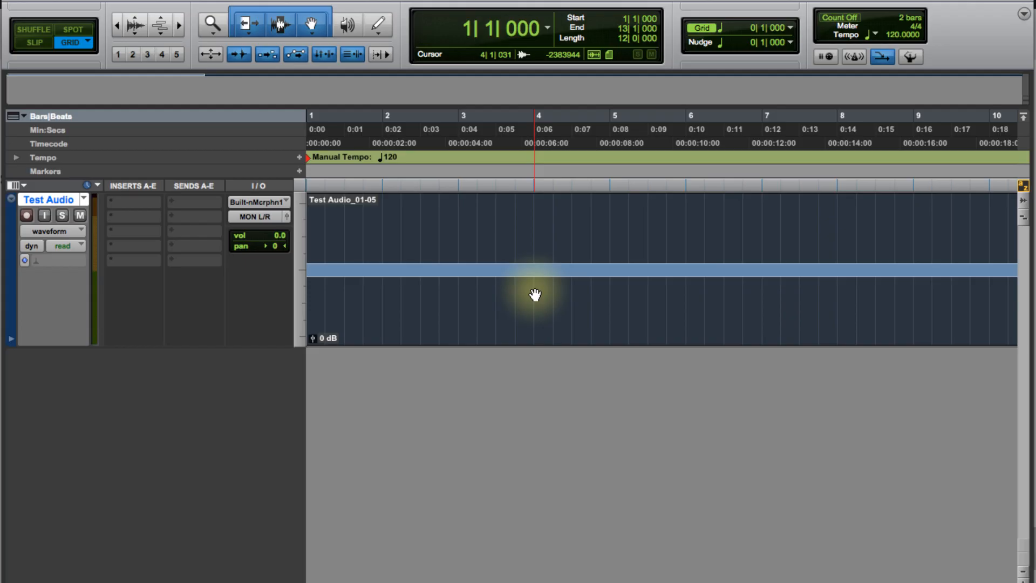
key(comma)
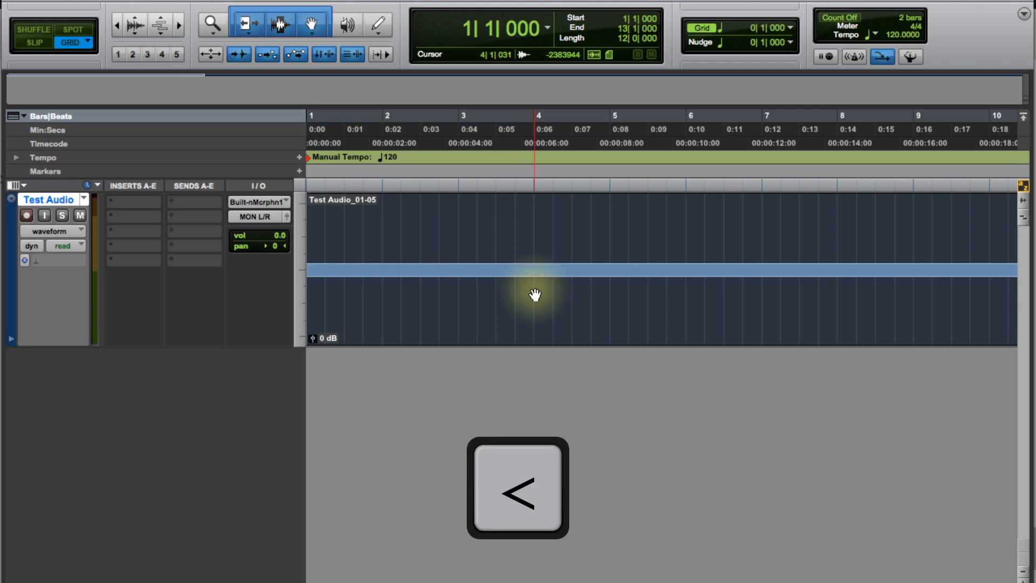
key(period)
key(period)
key(period)
key(period)
key(period)
key(period)
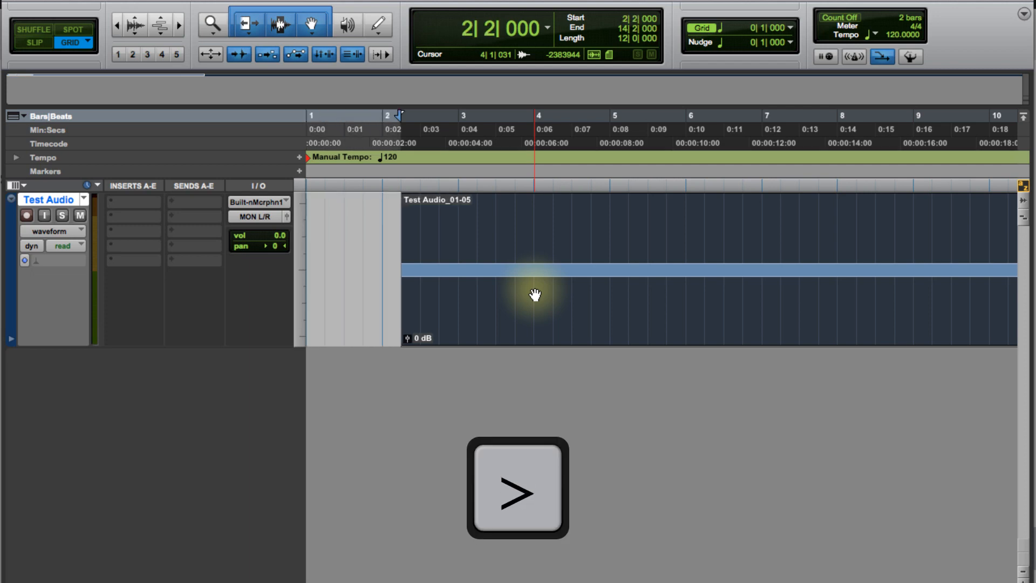
key(comma)
key(comma)
key(comma)
key(comma)
key(comma)
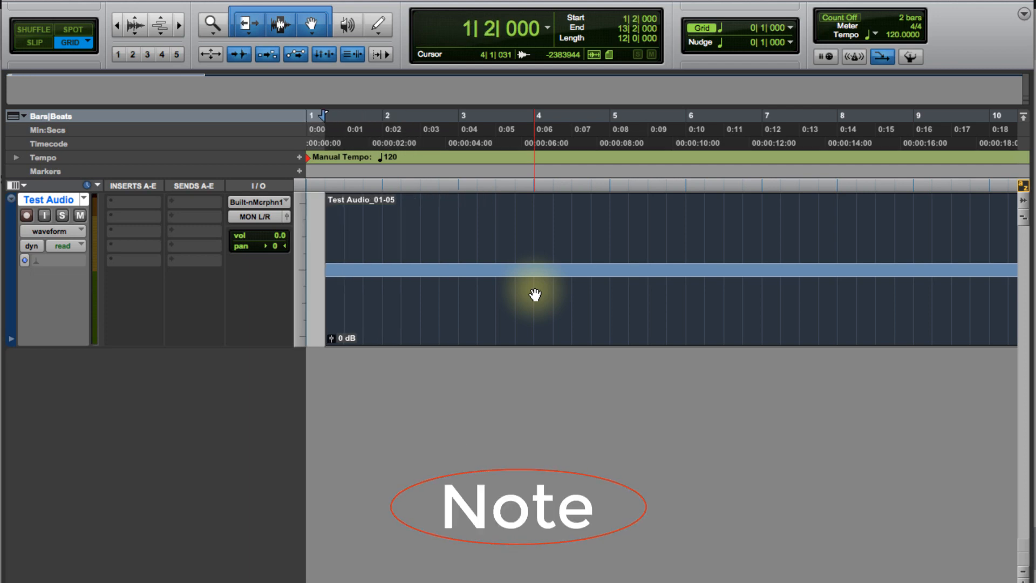
Step: Nudge the clip forward and back in quarter-note steps until it starts at bar 3 beat 1
key(period)
key(period)
key(period)
key(period)
key(period)
key(period)
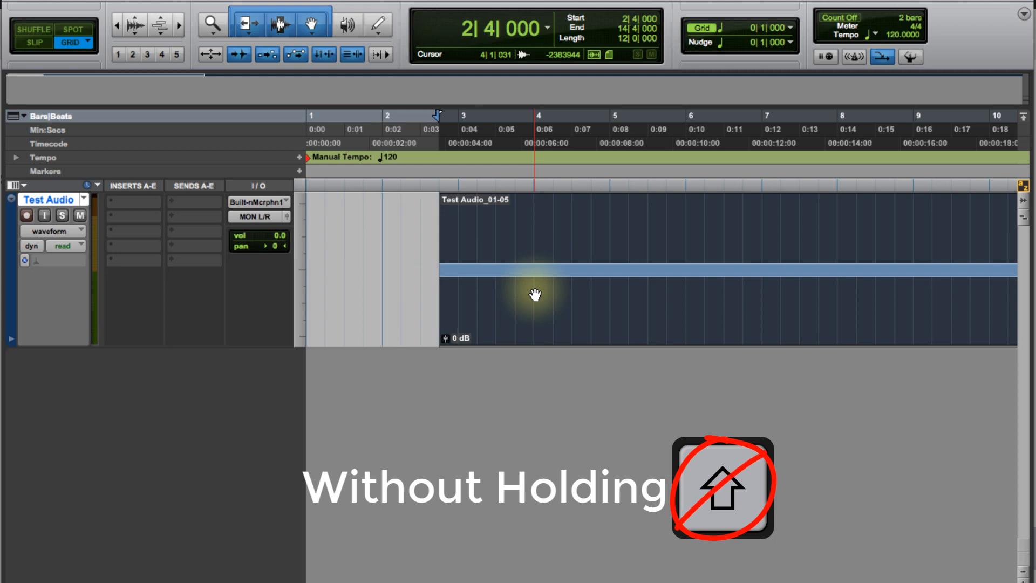
key(comma)
key(comma)
key(comma)
key(comma)
key(comma)
key(comma)
key(period)
key(period)
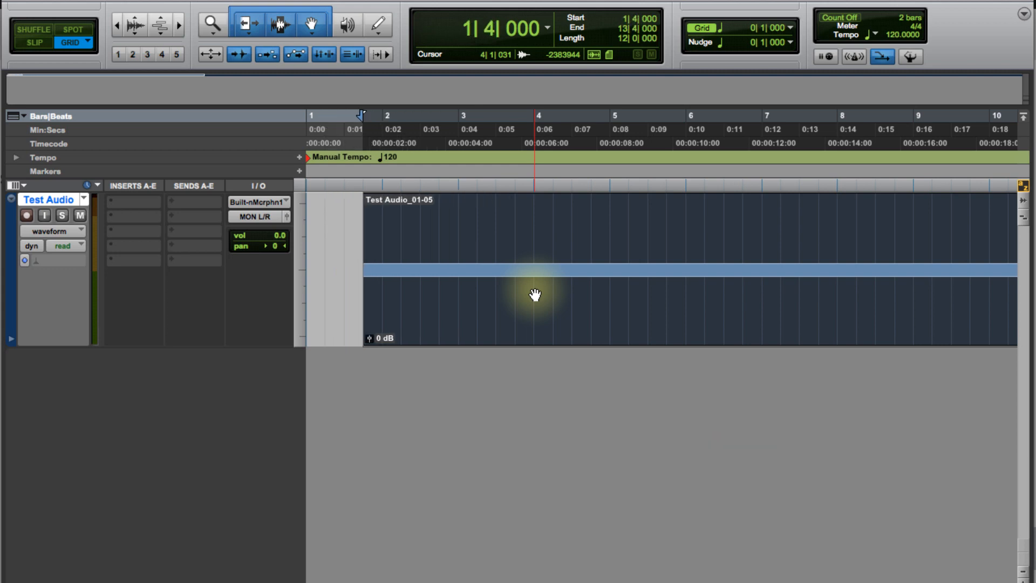
key(period)
key(period)
key(period)
key(period)
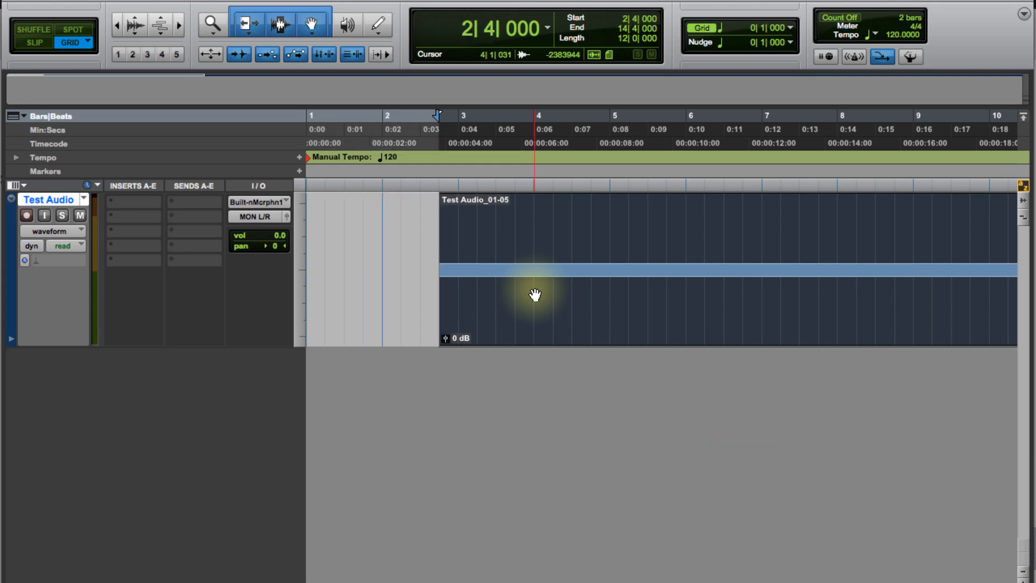
key(period)
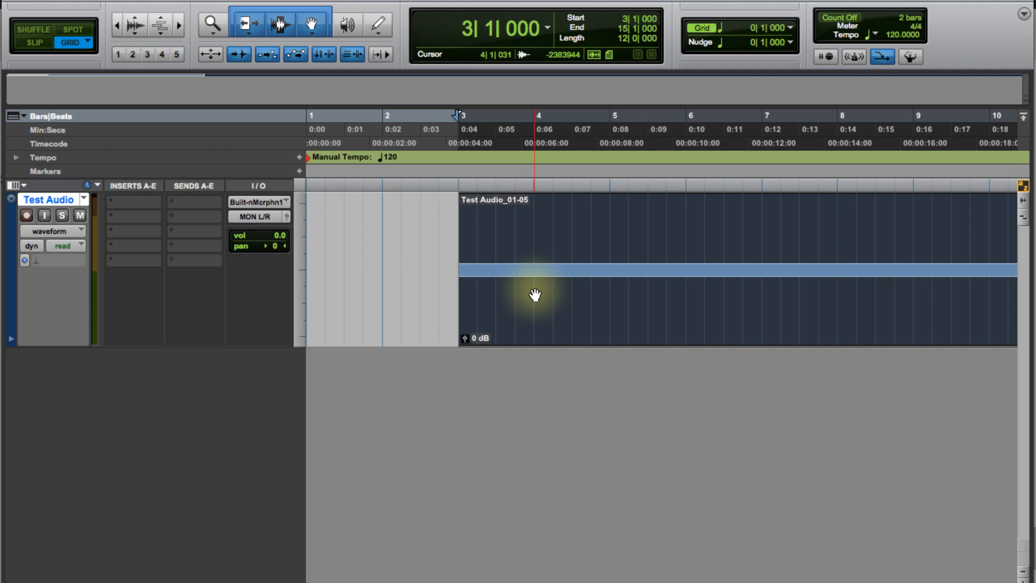
Step: Nudge the clip back and forth with the larger nudge steps, bringing it to bar 1 beat 1
key(m)
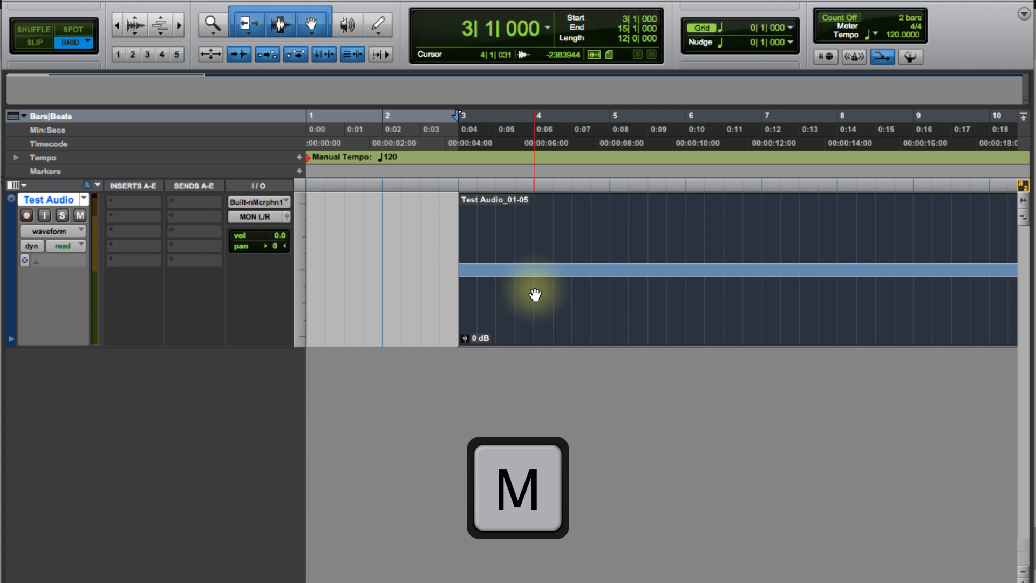
key(m)
key(slash)
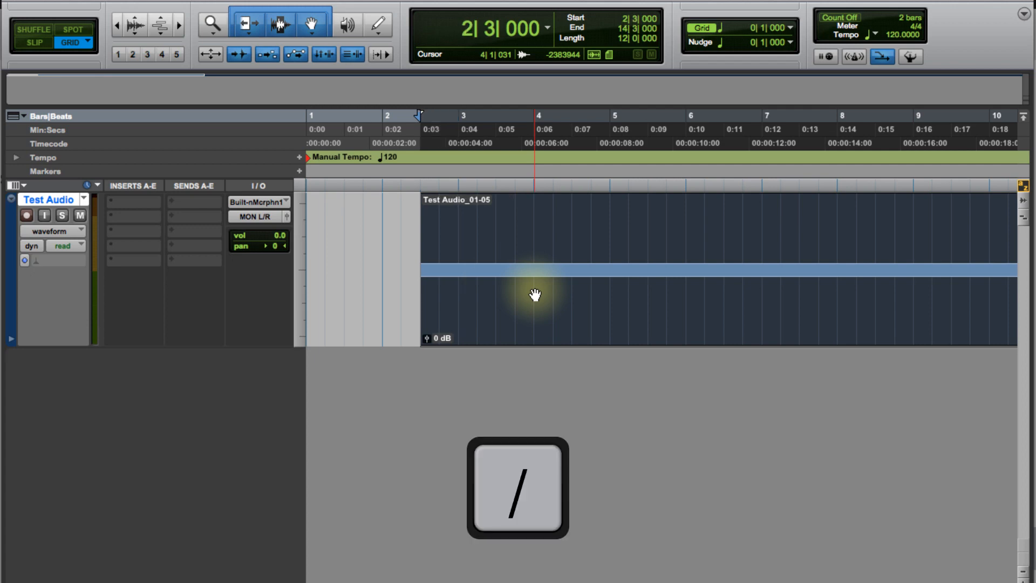
key(slash)
key(slash)
key(slash)
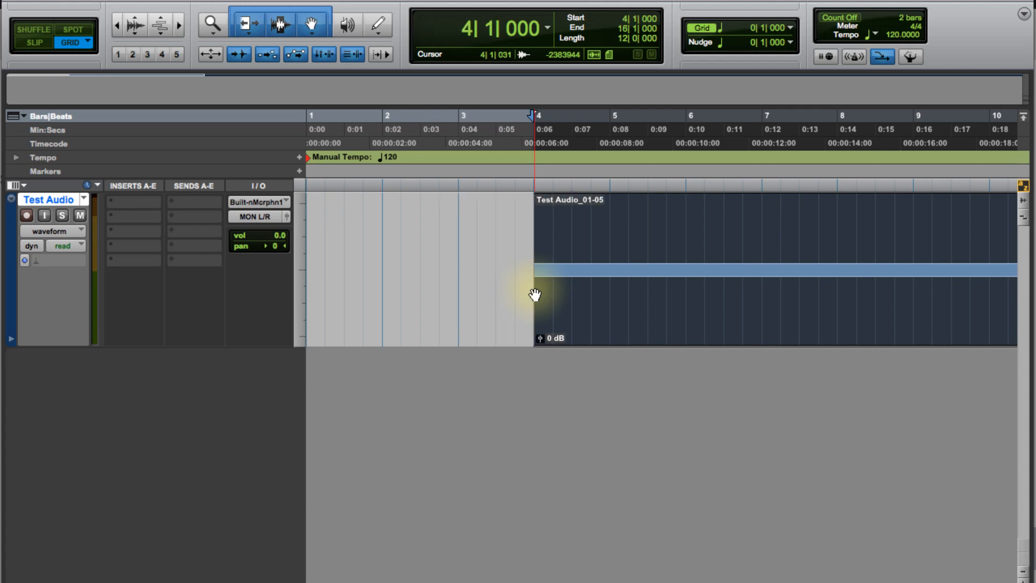
key(m)
key(m)
key(m)
key(m)
key(m)
key(m)
key(slash)
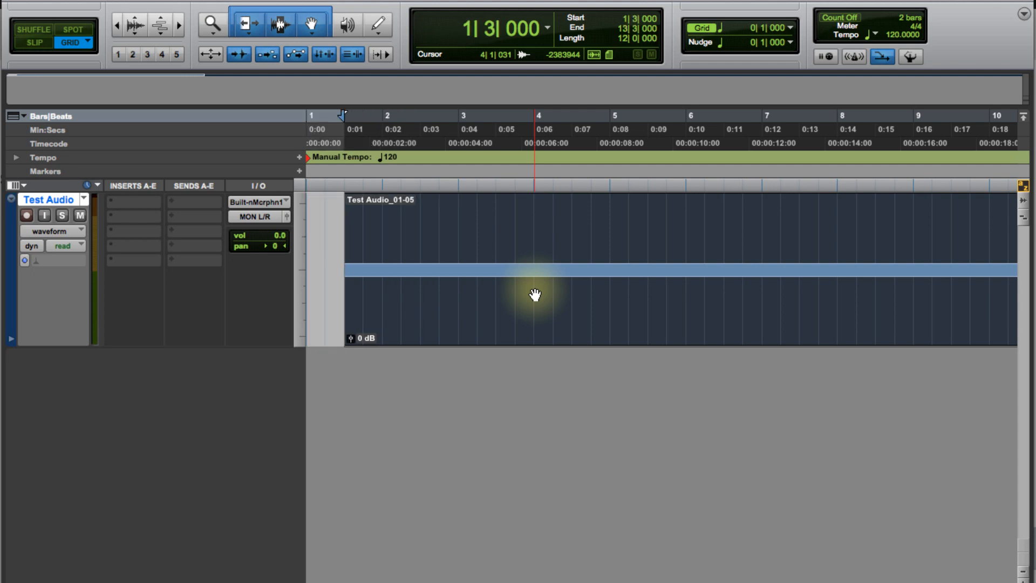
key(slash)
key(slash)
key(slash)
key(slash)
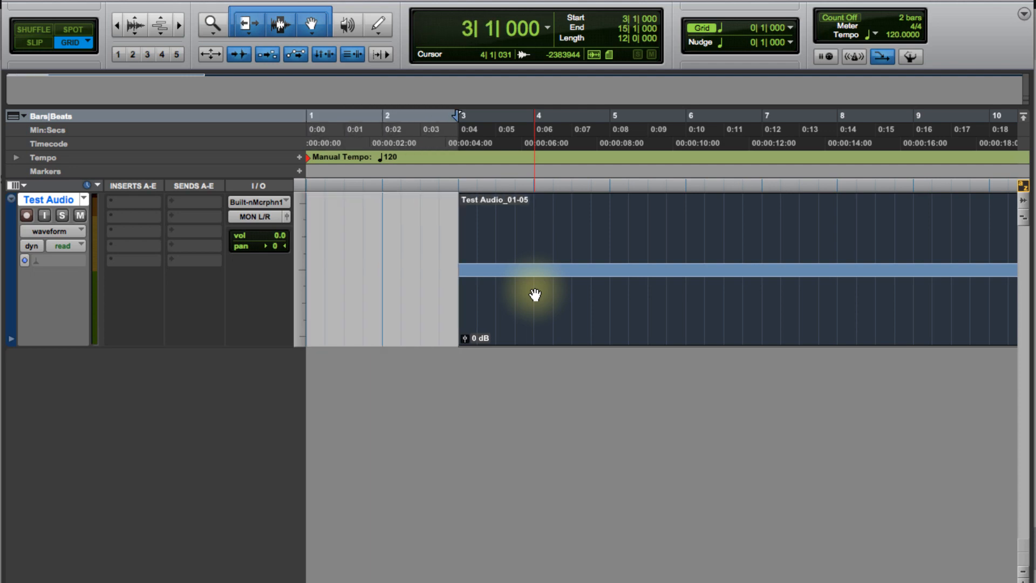
key(m)
key(m)
key(m)
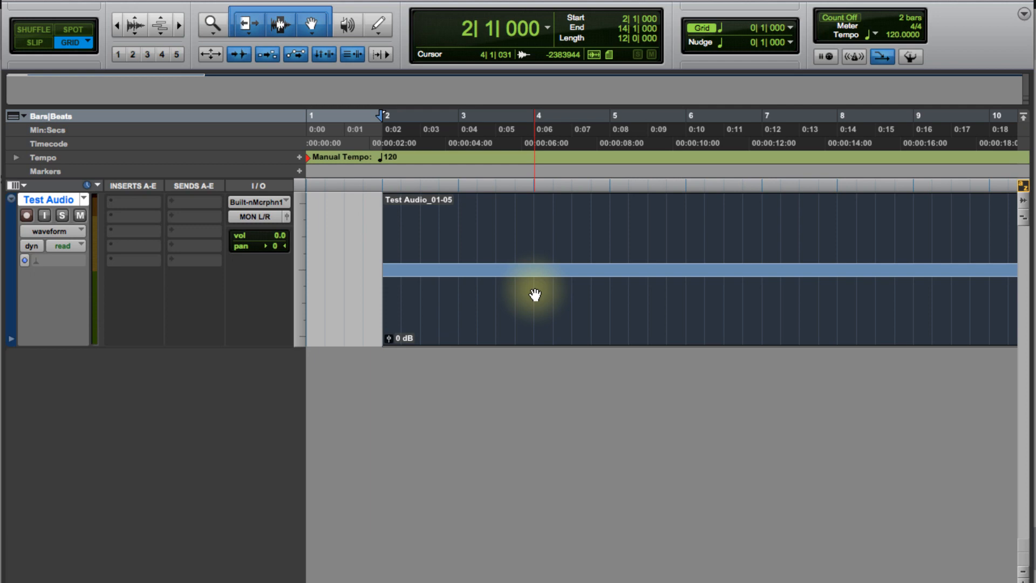
key(slash)
key(slash)
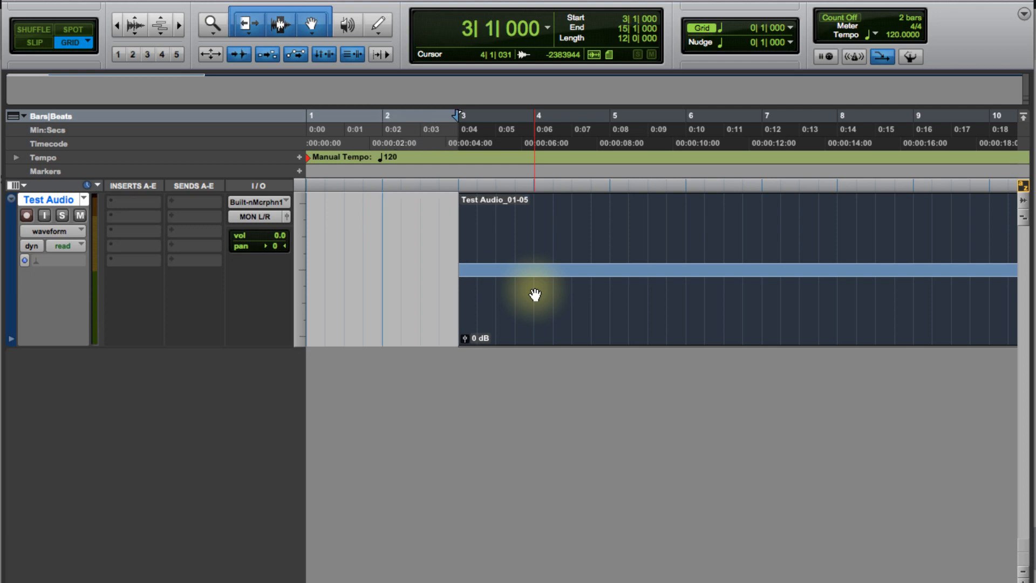
key(slash)
key(slash)
key(slash)
key(m)
key(m)
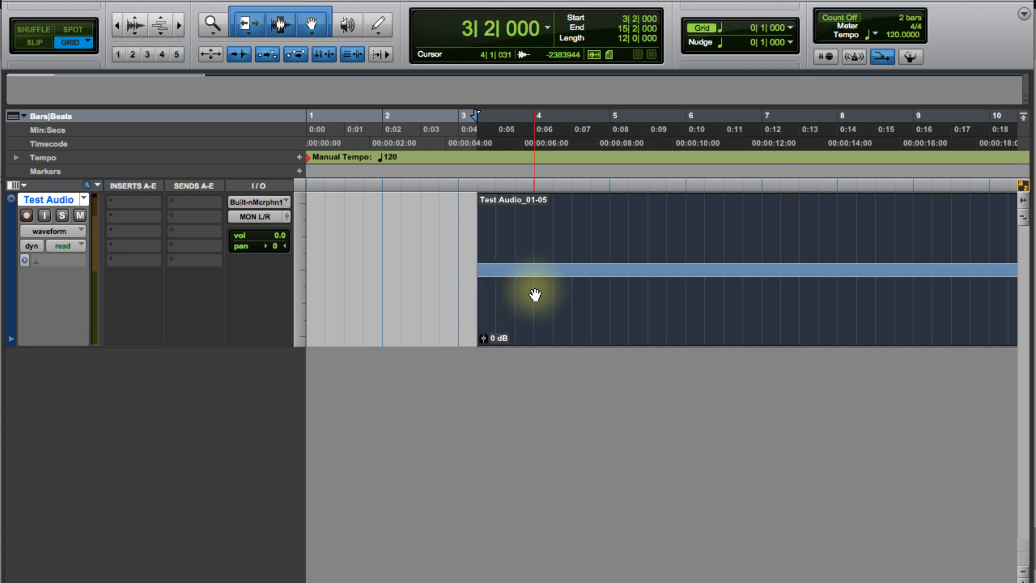
key(m)
key(m)
key(m)
key(m)
key(m)
key(m)
key(m)
key(m)
key(m)
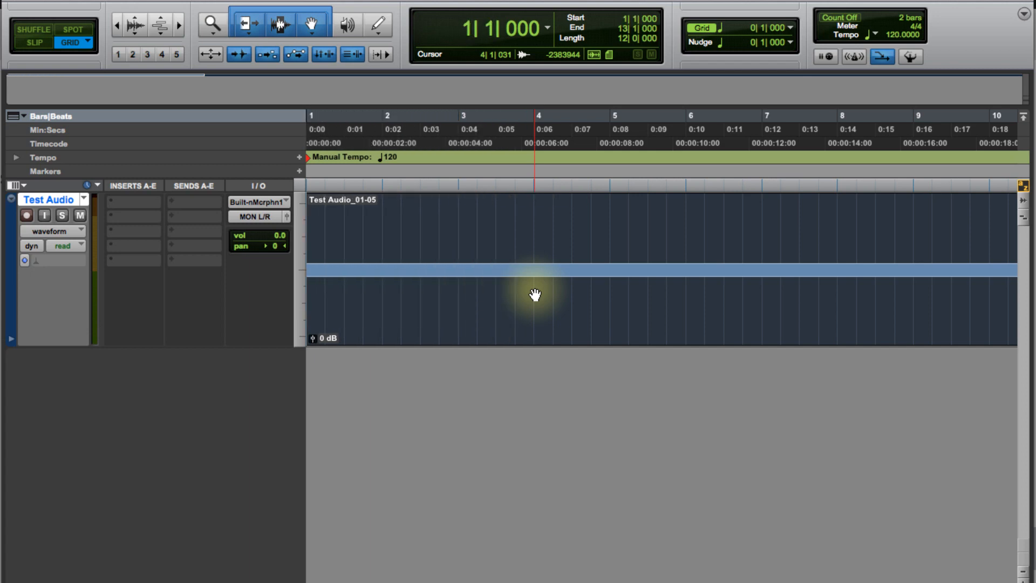
Step: Nudge the clip forward several larger steps and back again to the start at bar 1
key(slash)
key(slash)
key(slash)
key(slash)
key(slash)
key(slash)
key(slash)
key(slash)
key(slash)
key(slash)
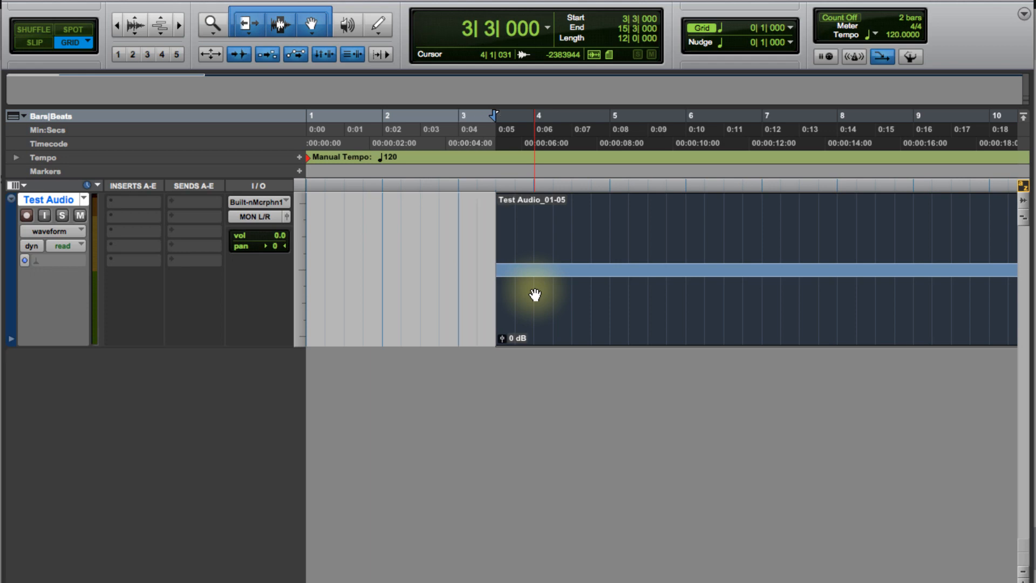
key(slash)
key(slash)
key(slash)
key(slash)
key(slash)
key(slash)
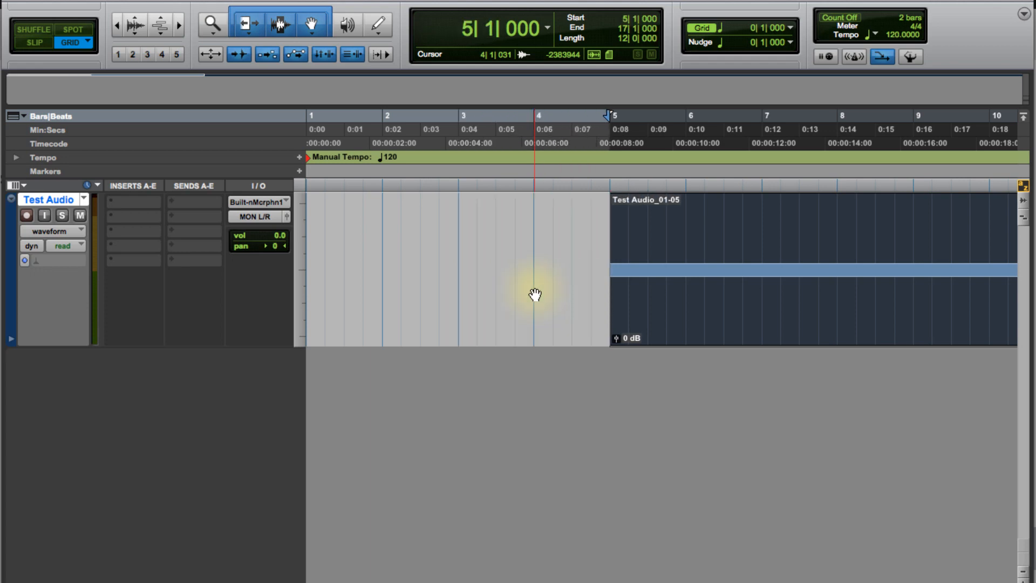
key(m)
key(m)
key(m)
key(m)
key(m)
key(m)
key(m)
key(m)
key(m)
key(m)
key(m)
key(m)
key(m)
key(m)
key(m)
key(m)
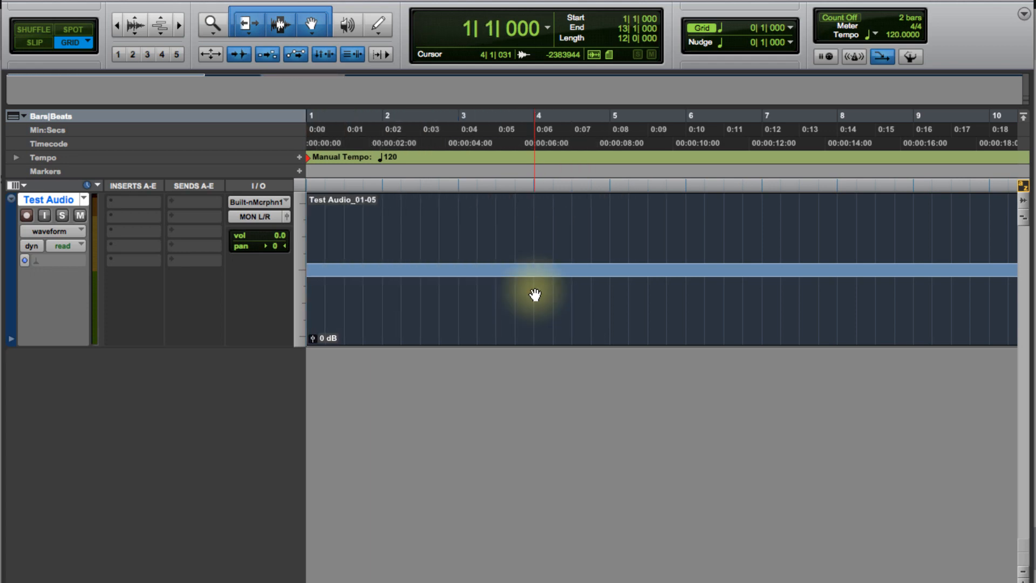
key(slash)
key(slash)
key(slash)
key(slash)
key(slash)
key(slash)
key(slash)
key(slash)
key(slash)
key(slash)
key(slash)
key(slash)
key(m)
key(m)
key(m)
key(m)
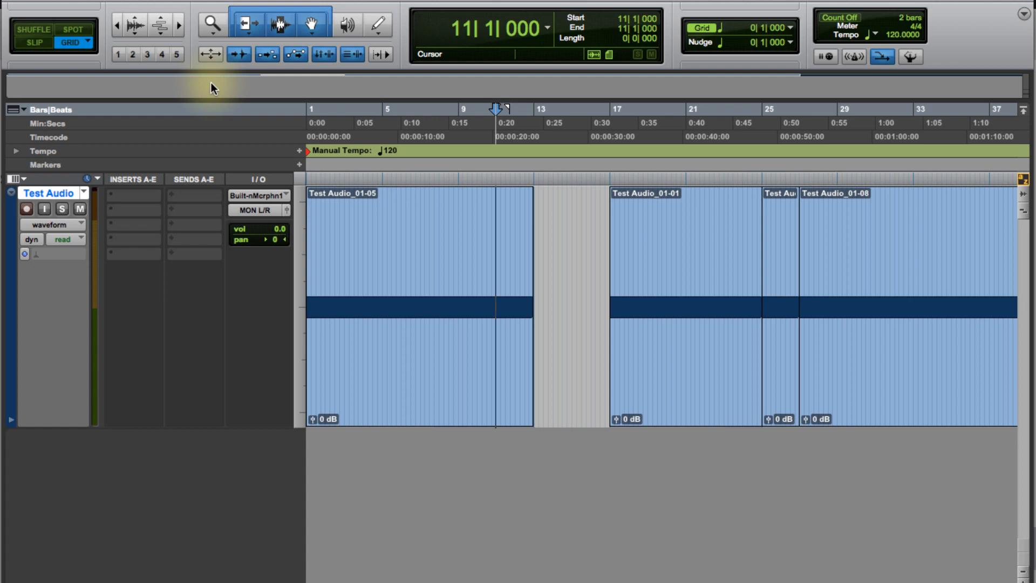
Step: Add a marker named "start beat" at bar 11 on the Markers ruler
scroll(487, 260, right, 10)
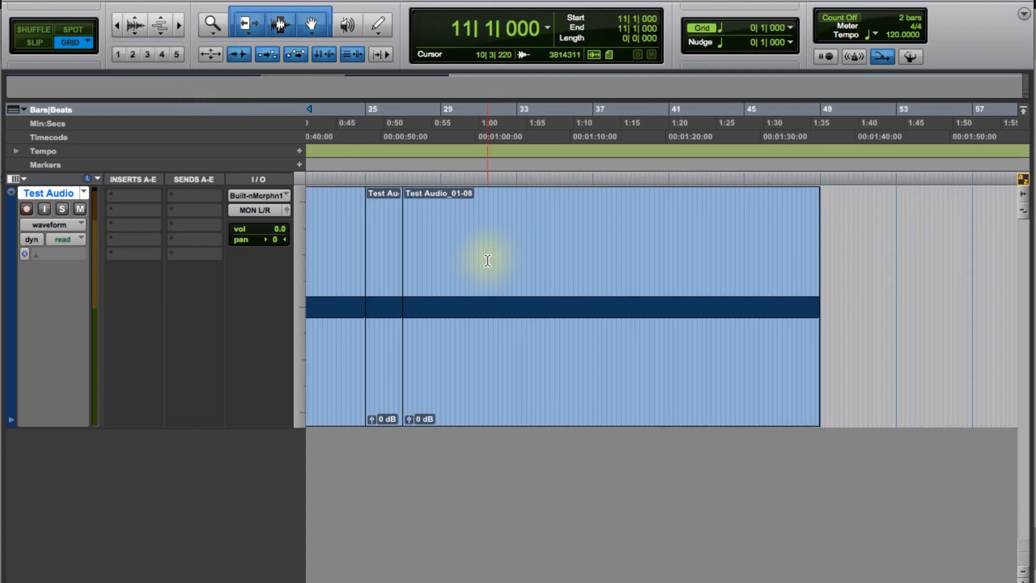
scroll(487, 260, left, 7)
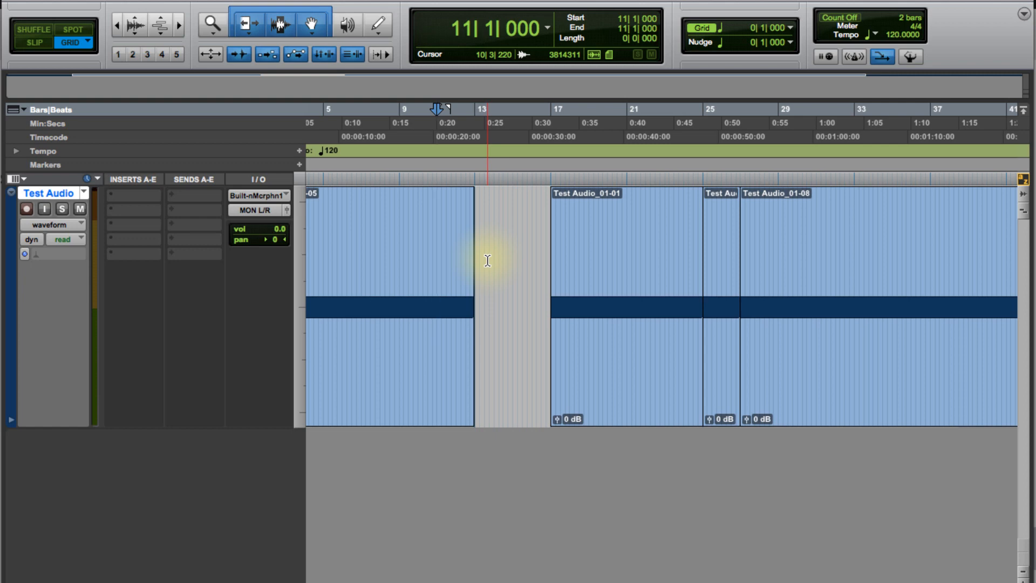
scroll(488, 260, right, 11)
scroll(487, 260, left, 5)
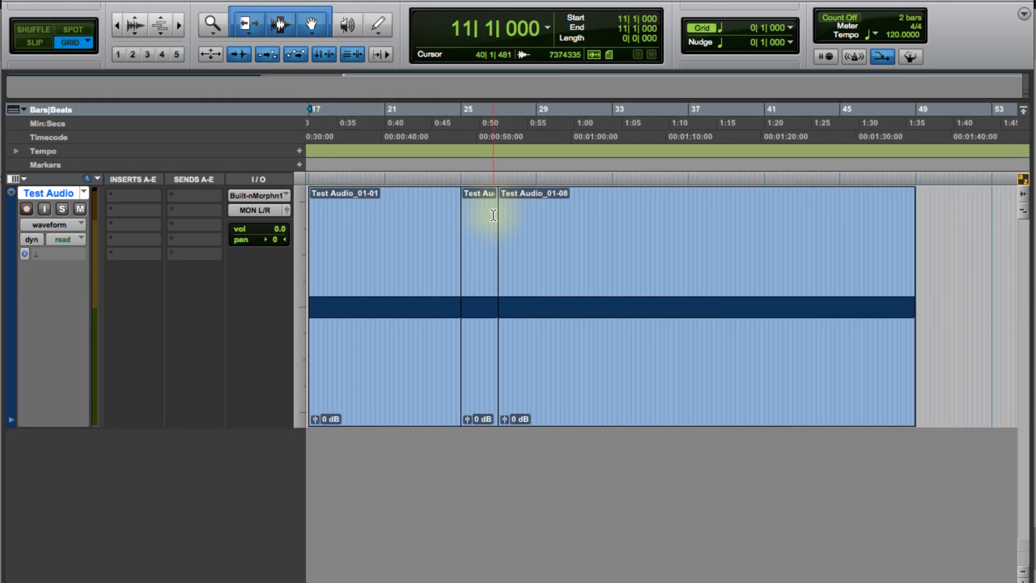
scroll(494, 215, left, 5)
scroll(493, 215, right, 6)
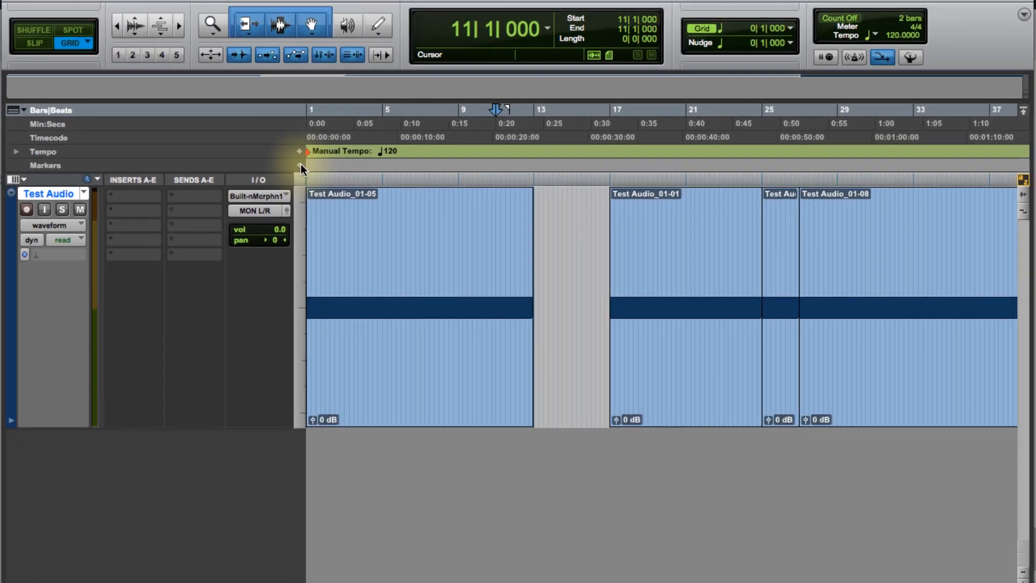
click(299, 165)
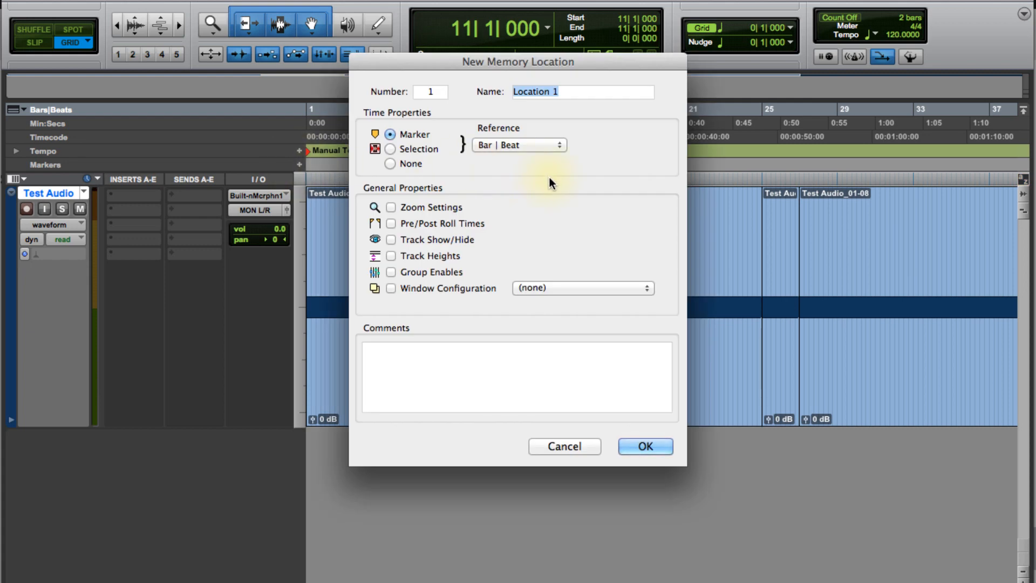
drag(530, 61, 583, 0)
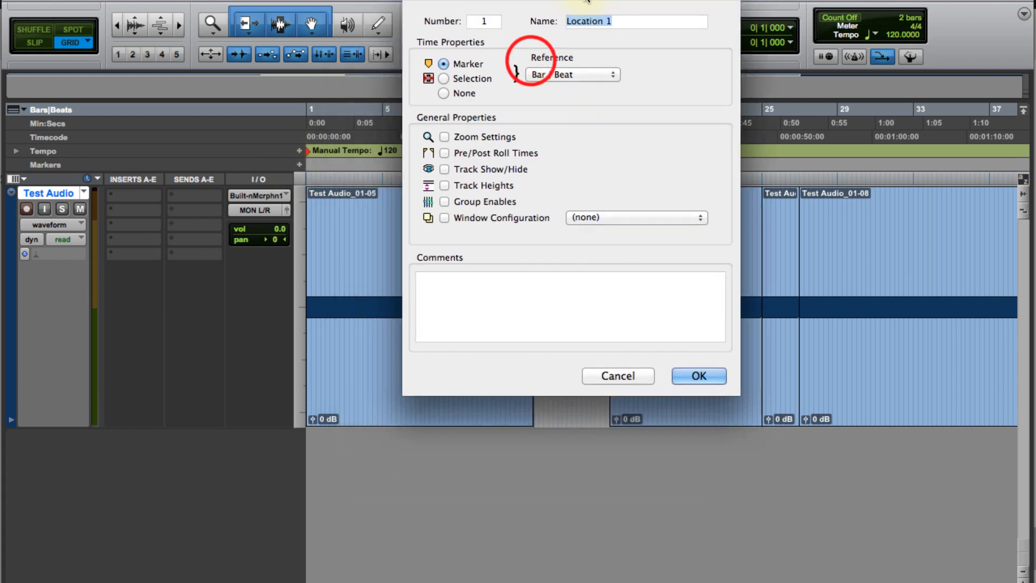
text(start)
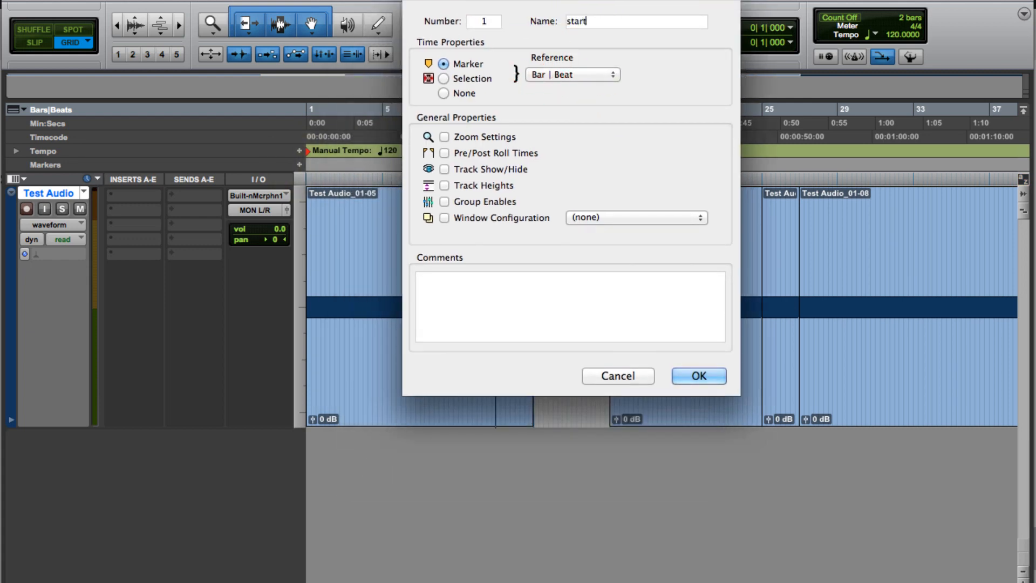
text( beat)
key(Return)
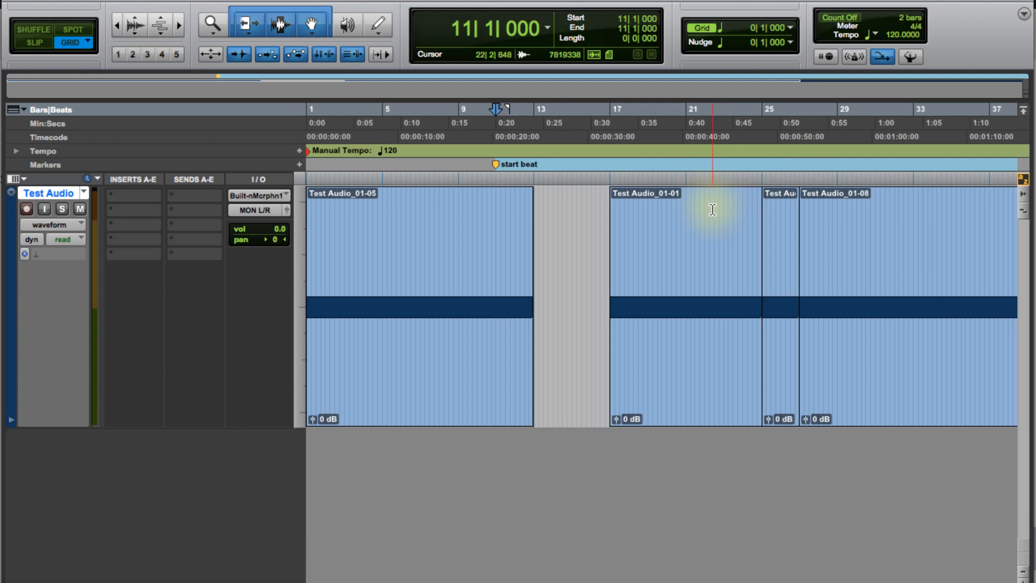
Step: Place the cursor at bar 22 beat 3 and add a marker named "end of beat" there
click(713, 201)
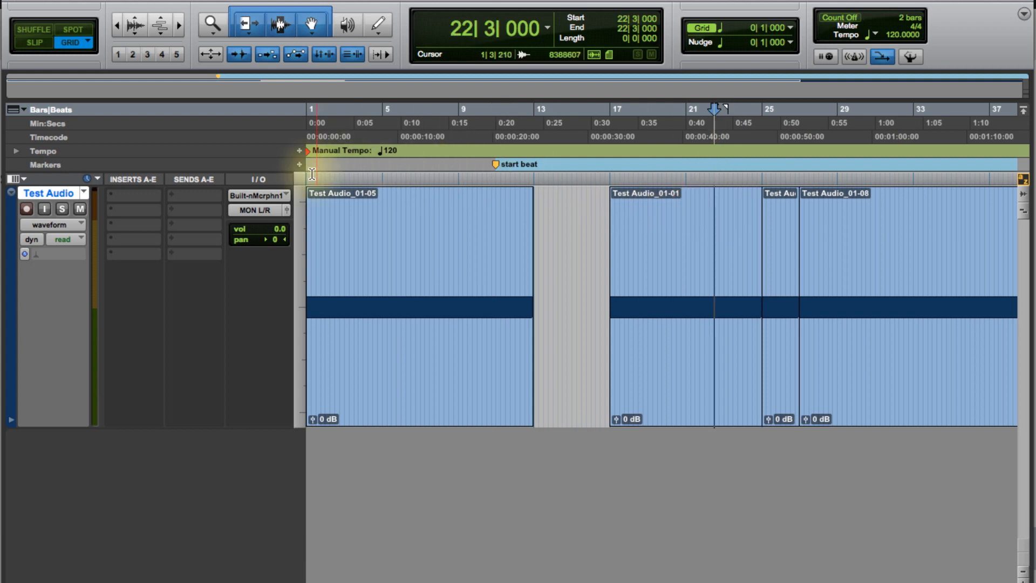
click(299, 165)
text(end of)
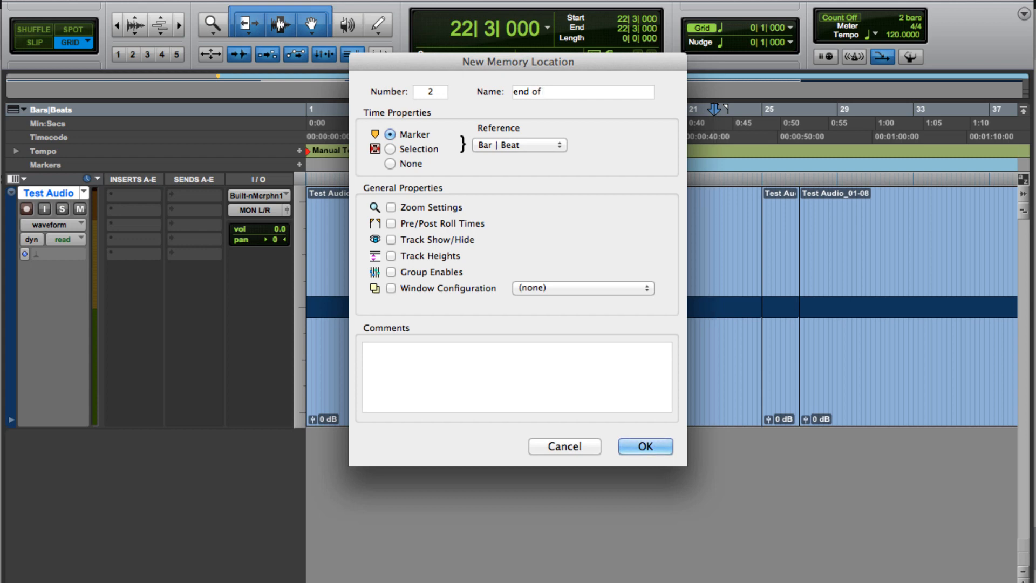
text( beat)
key(Return)
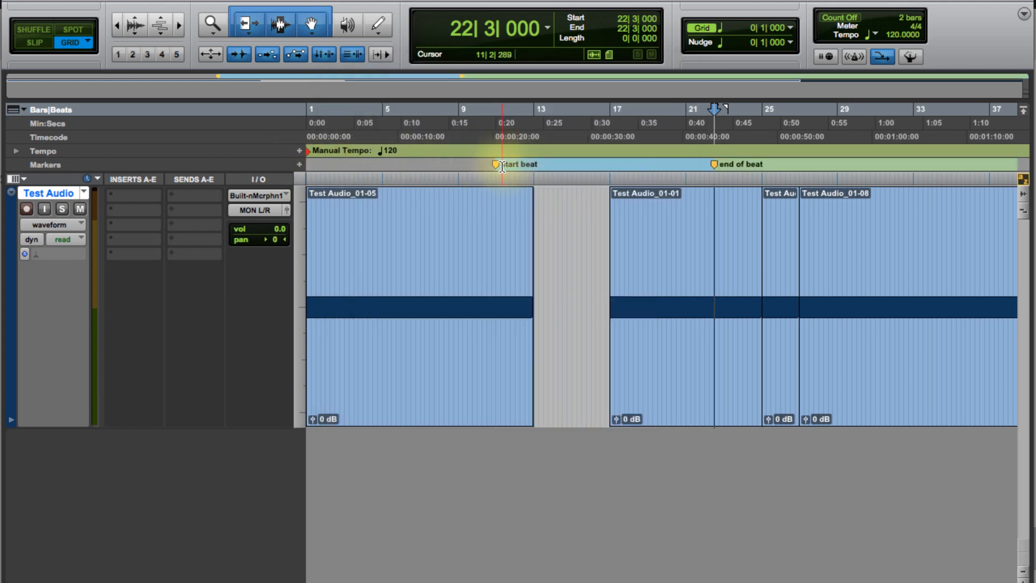
Step: Zoom the timeline out and in and jump to the "start beat" and "end of beat" markers
key(super+bracketleft)
key(super+bracketleft)
key(super+bracketleft)
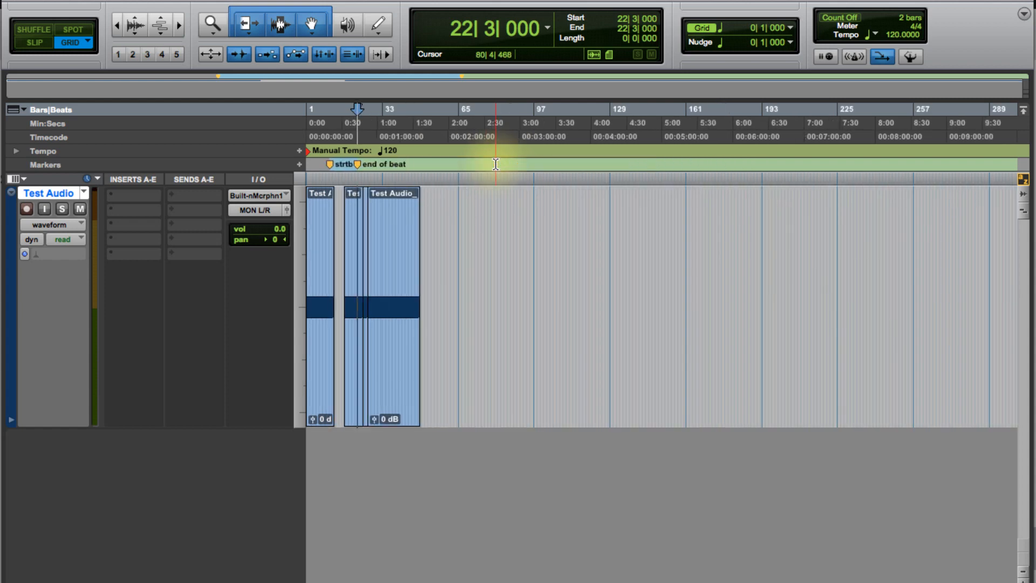
click(331, 165)
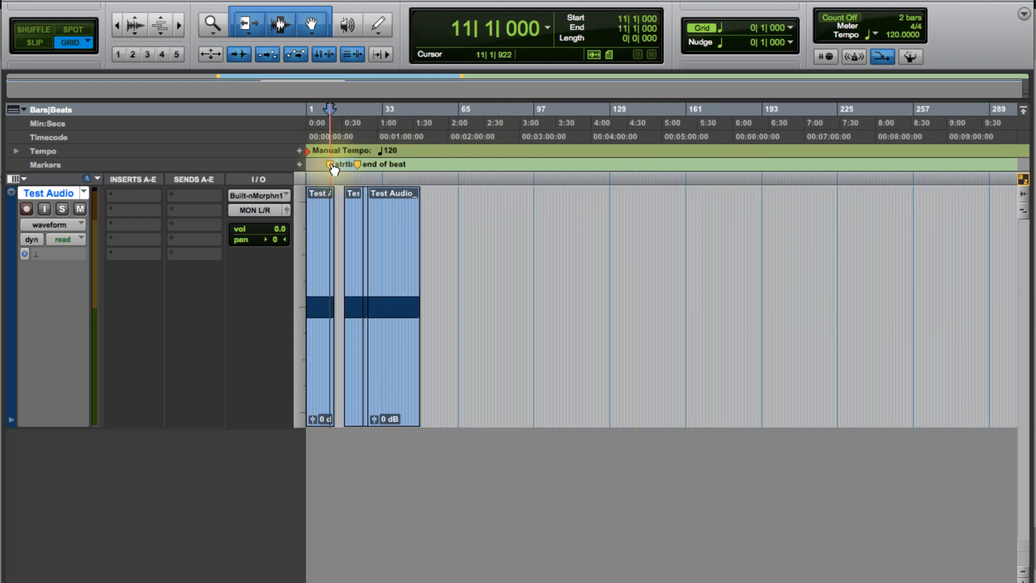
key(super+bracketright)
key(super+bracketright)
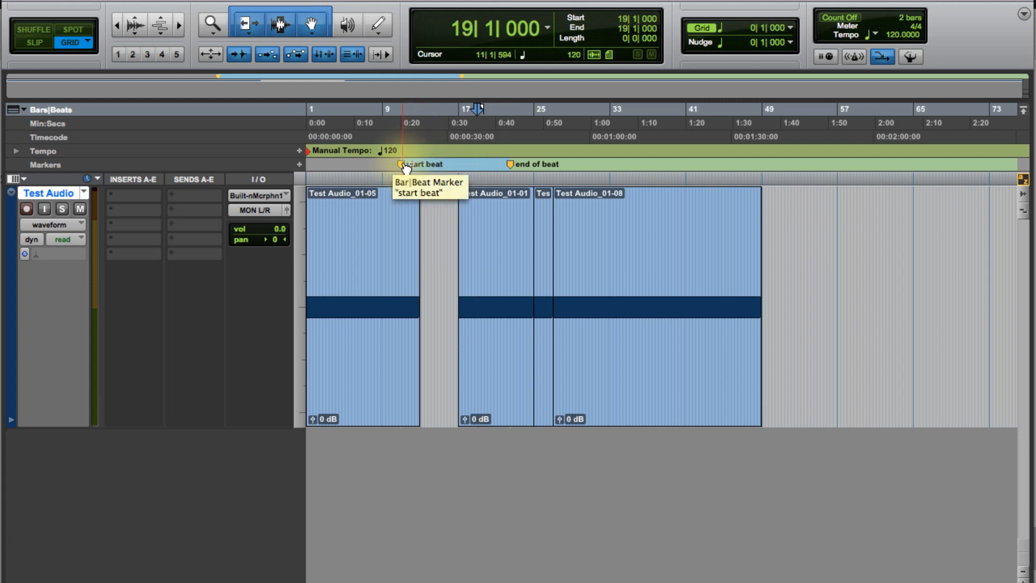
alt+click(402, 165)
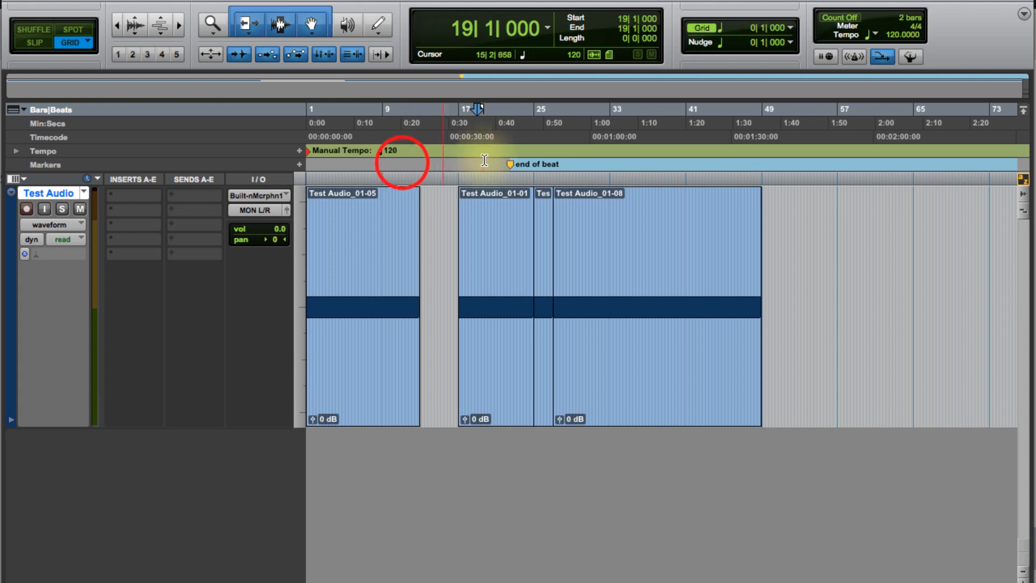
alt+click(511, 165)
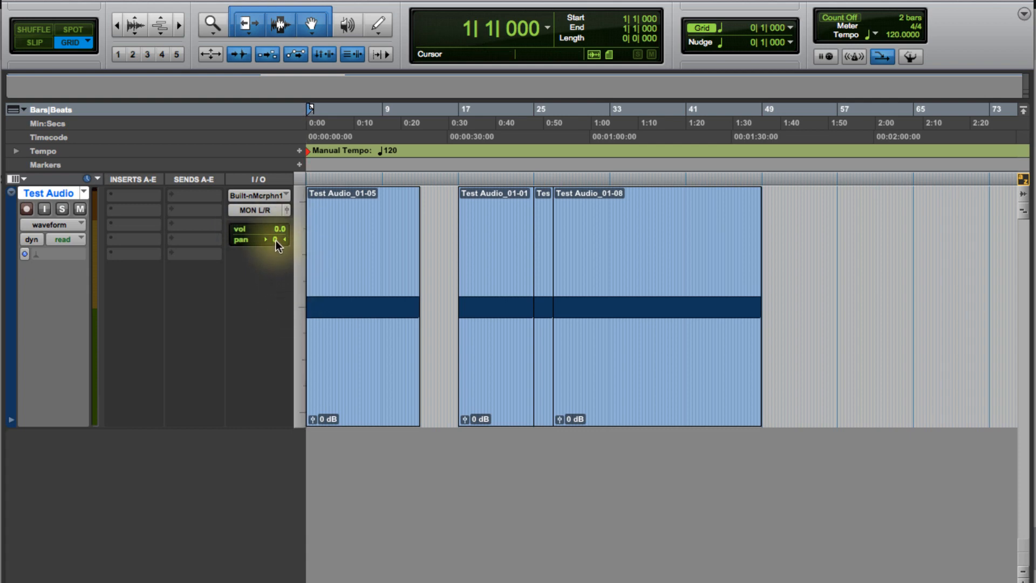
Step: Pan the Test Audio track fully left to 100 and start playback
drag(276, 241, 203, 238)
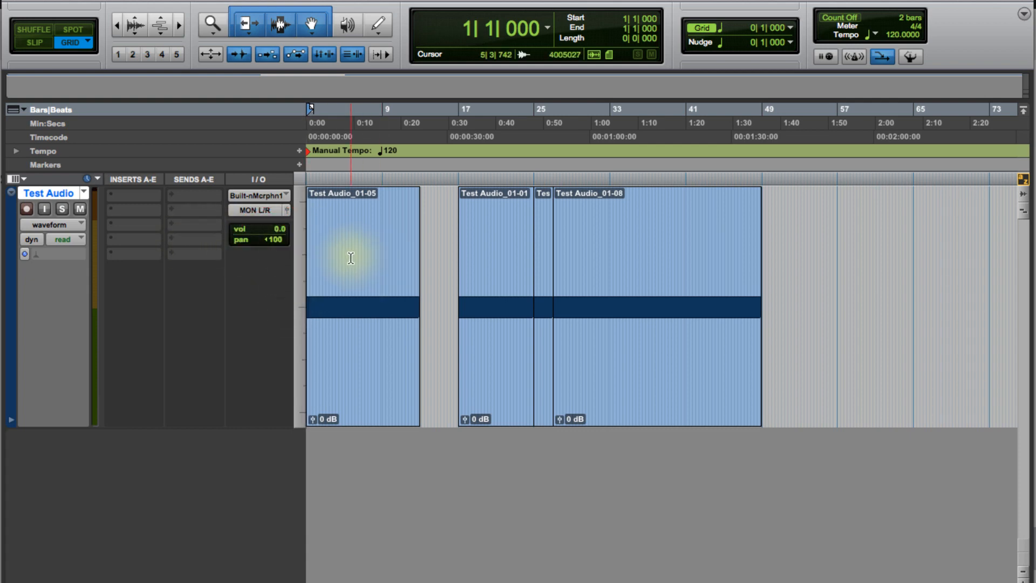
key(space)
Step: Return the Test Audio track's pan back toward centre
mouse_move(270, 236)
mouse_down()
mouse_move(342, 245)
mouse_move(258, 236)
mouse_move(287, 236)
mouse_up()
alt+click(275, 238)
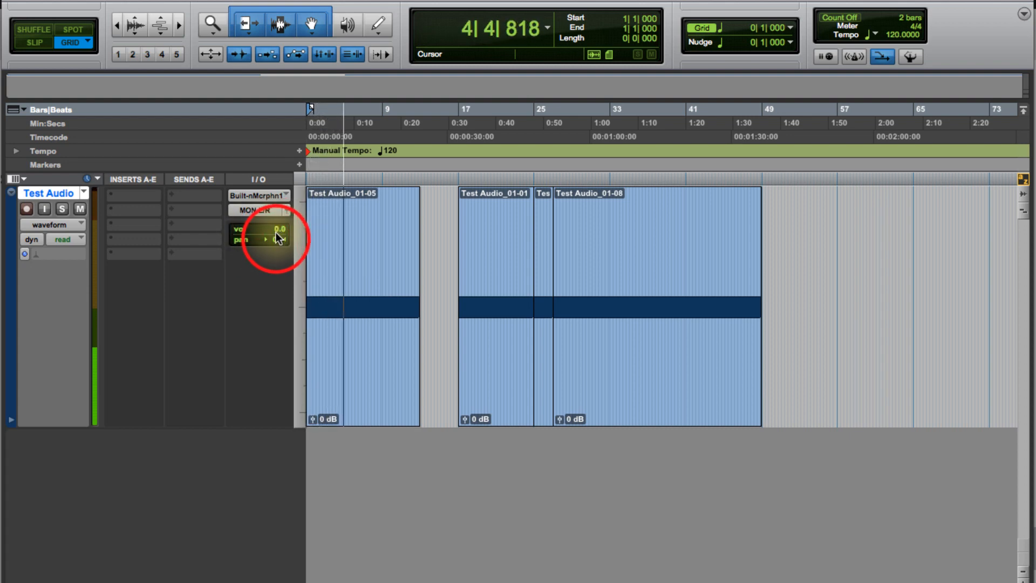
Step: Pan the Test Audio track hard left to 100 and reset its pan to centre while auditioning playback
key(space)
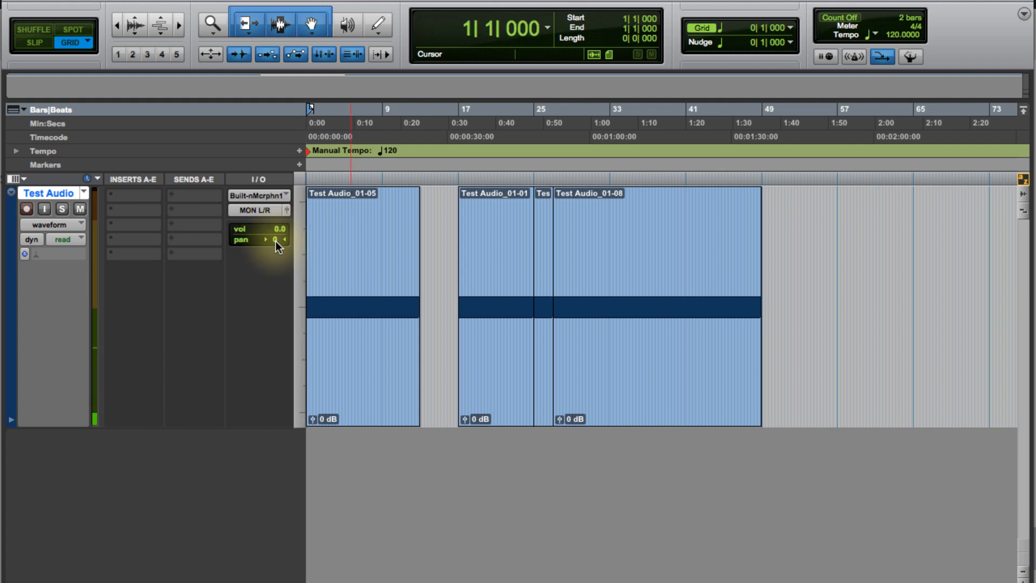
drag(276, 240, 229, 236)
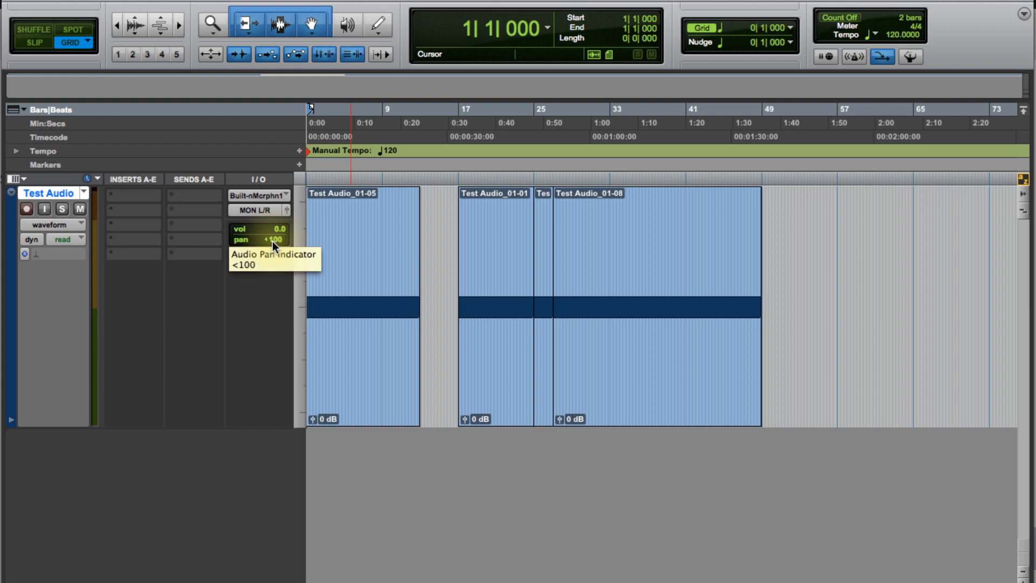
alt+click(273, 241)
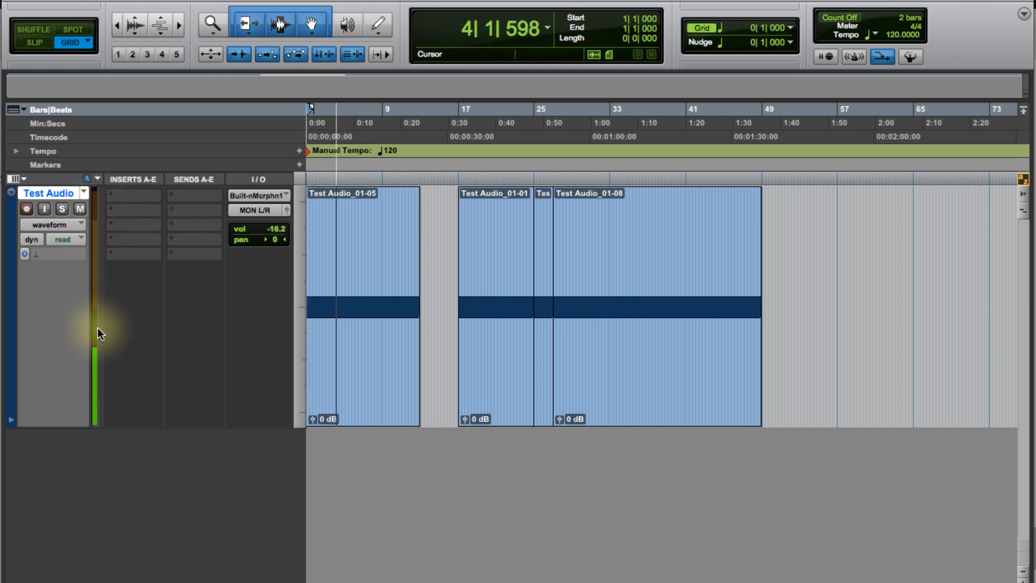
key(space)
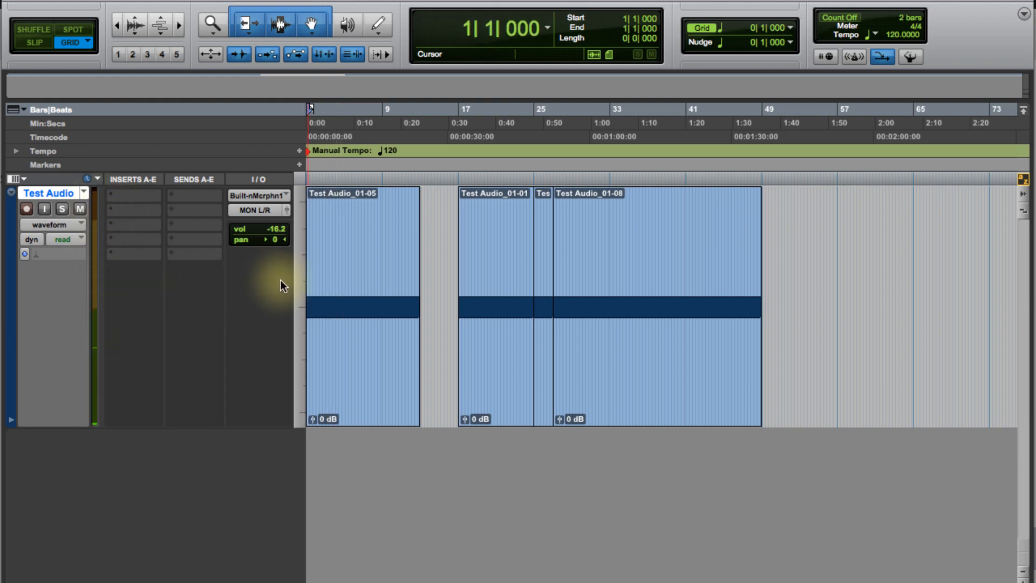
Step: Turn on Commands Keyboard Focus for the edit window
click(312, 420)
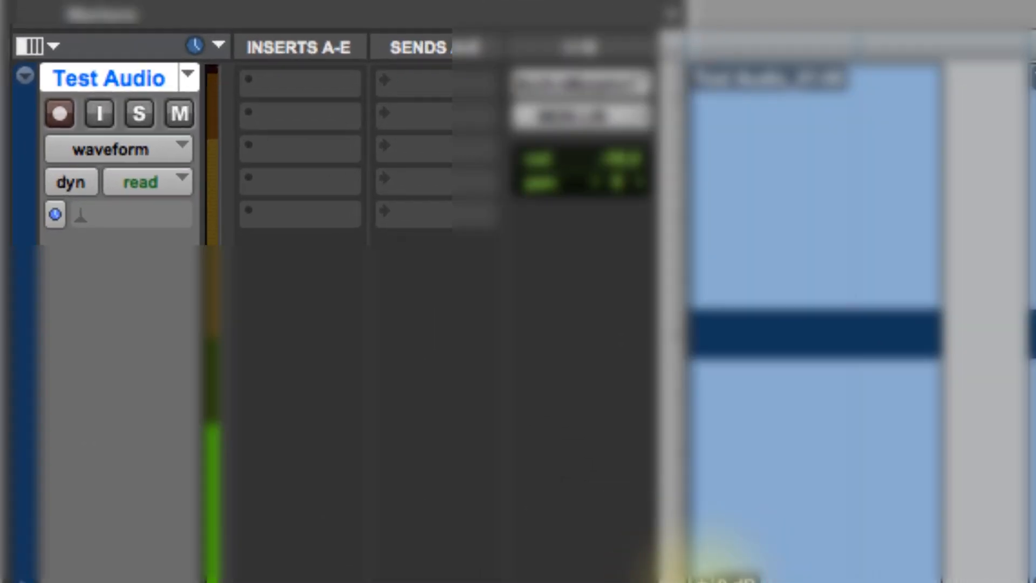
drag(701, 575, 675, 571)
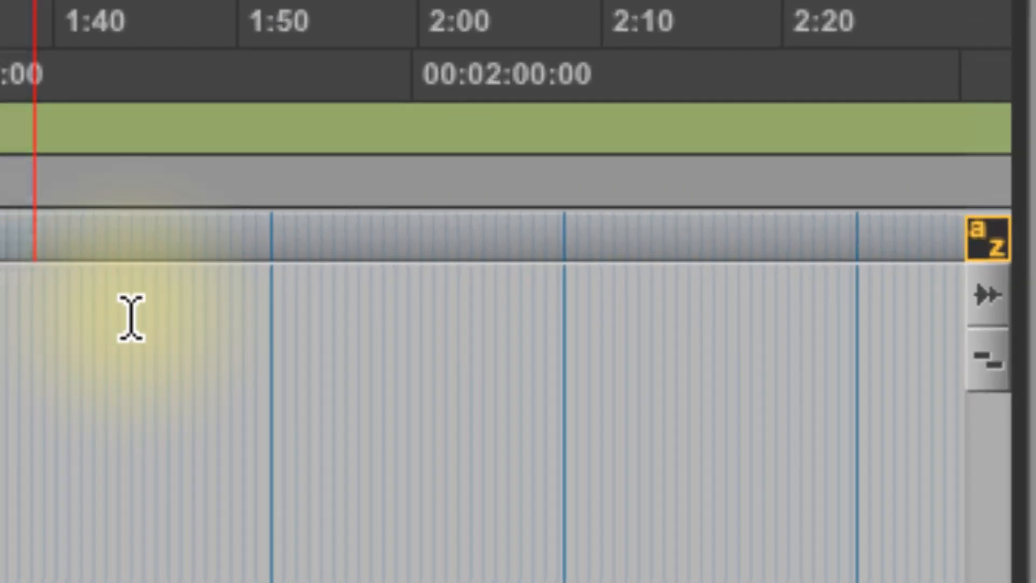
click(989, 253)
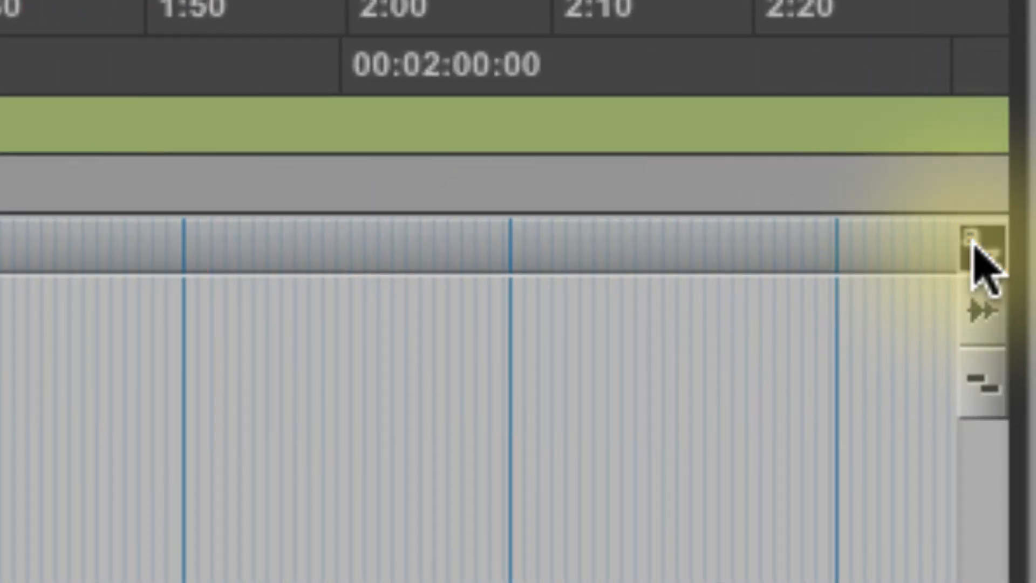
click(970, 257)
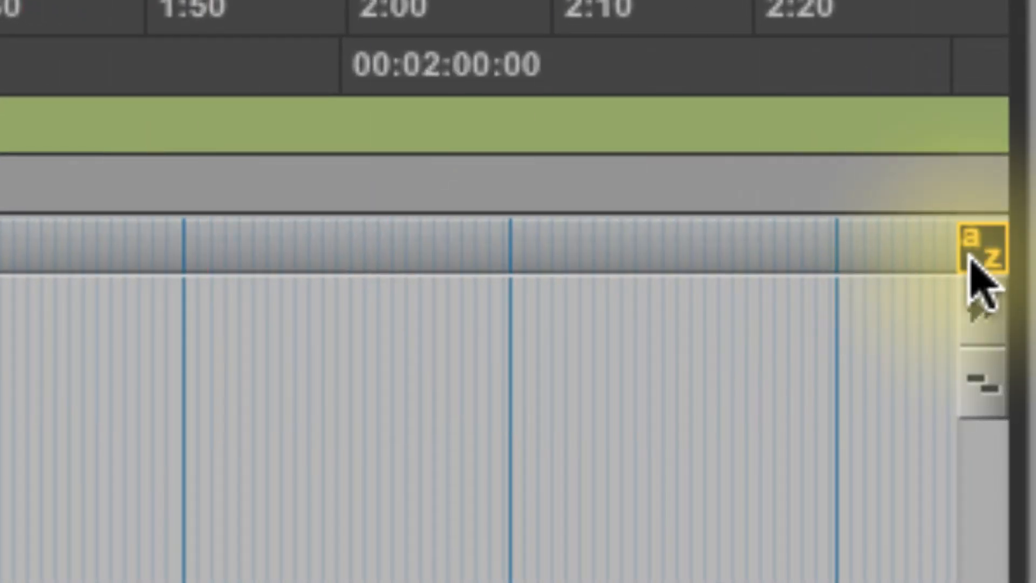
click(969, 258)
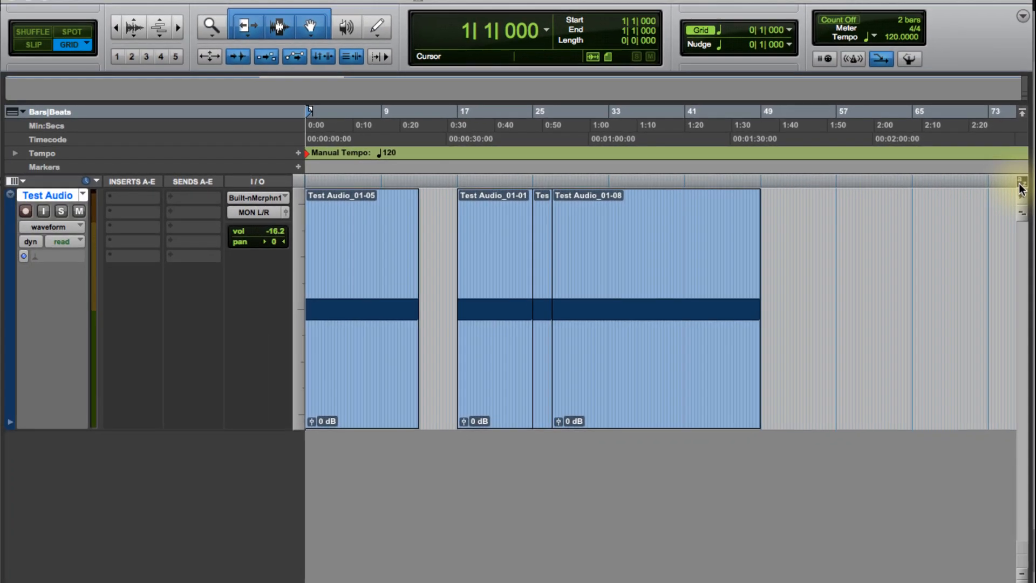
click(1020, 185)
Step: Zoom the timeline out and back in around bar 33 using single-key zoom commands
key(r)
key(t)
key(r)
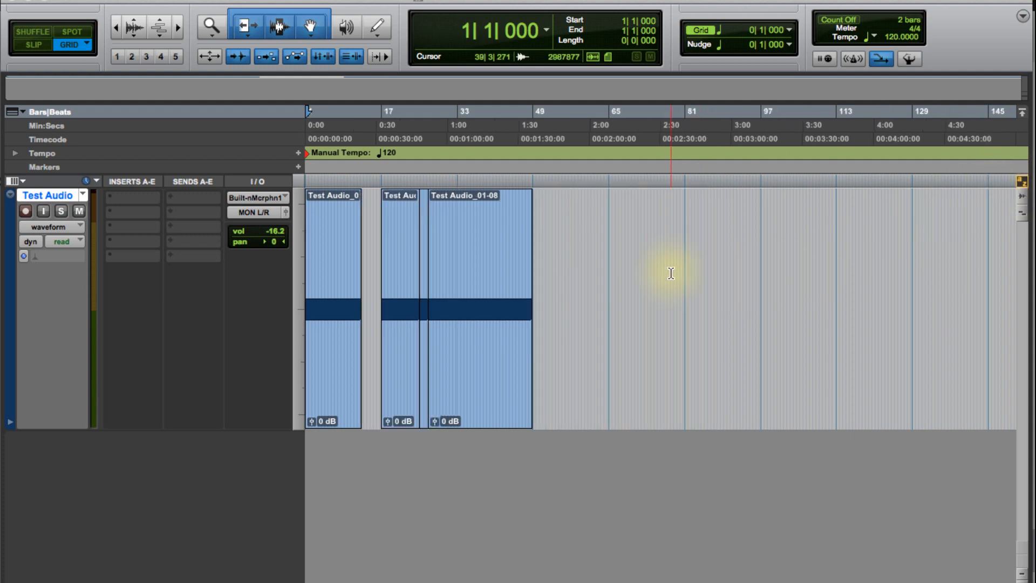
key(t)
key(t)
key(t)
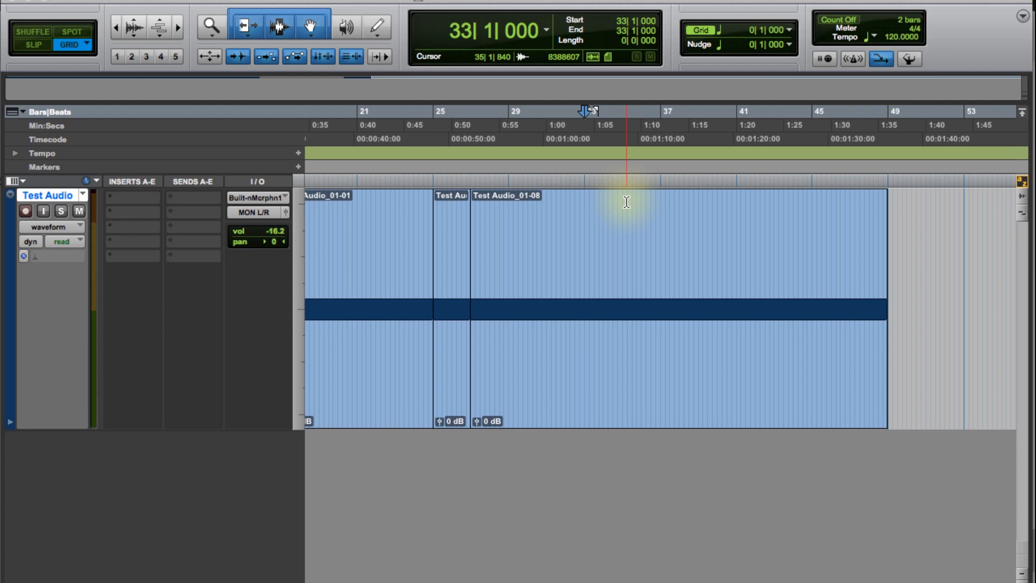